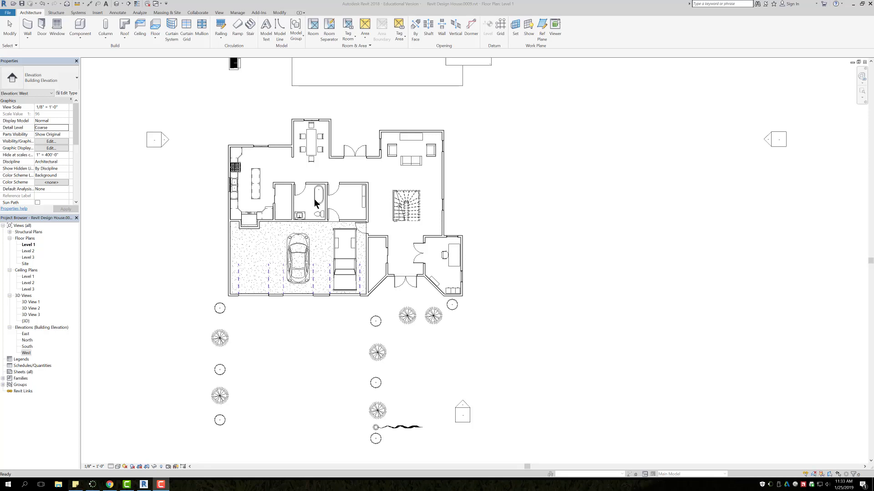
Start the Walkthrough tool on the Level 1 floor plan, at a 5' 6" offset.
scroll(319, 183, up, 1)
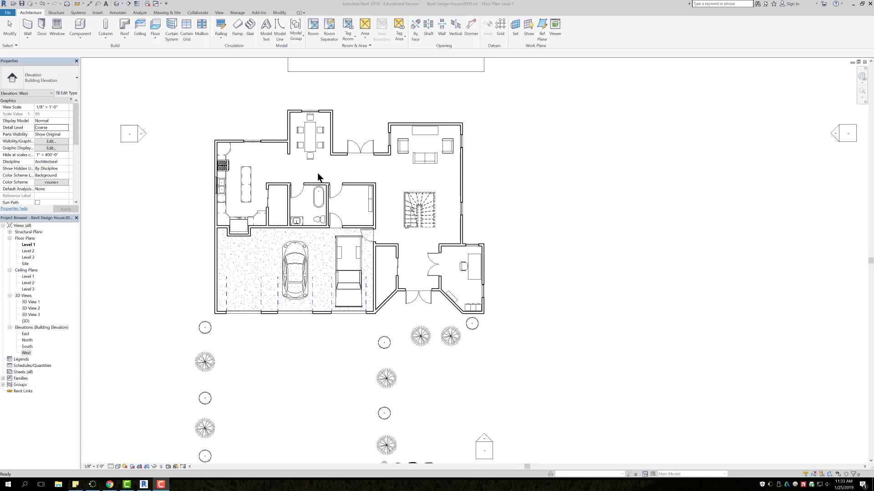
click(324, 207)
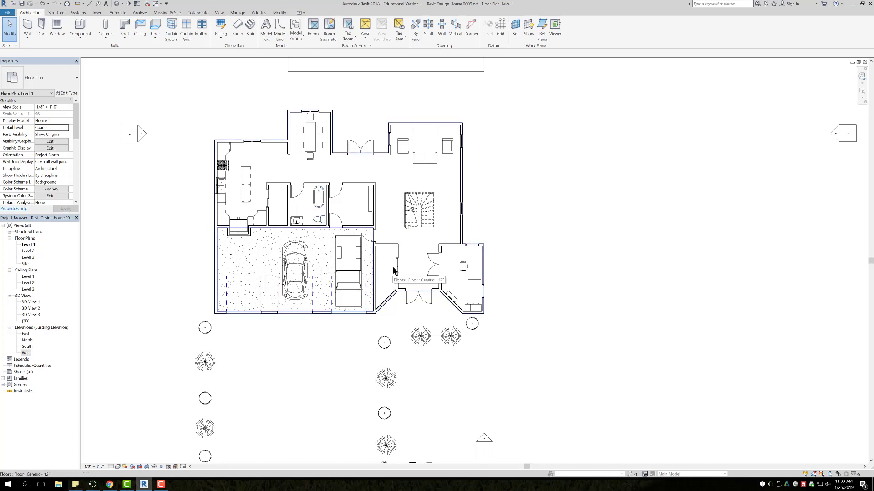
click(118, 12)
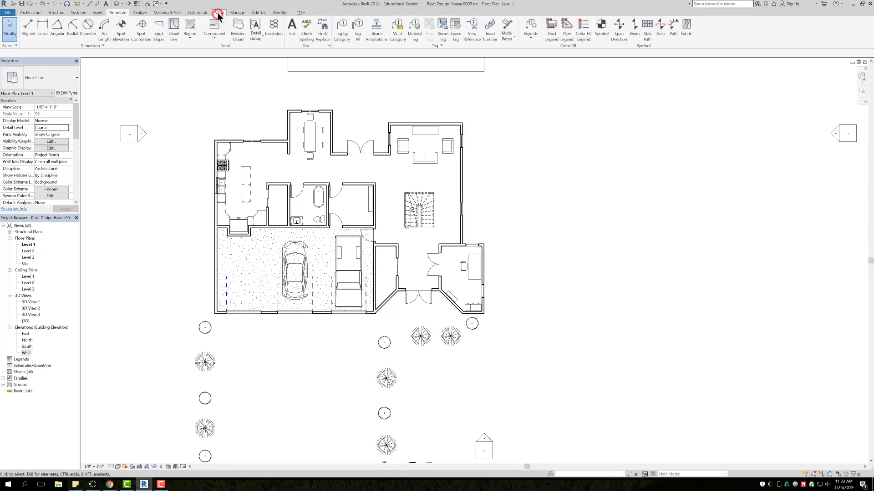
click(219, 13)
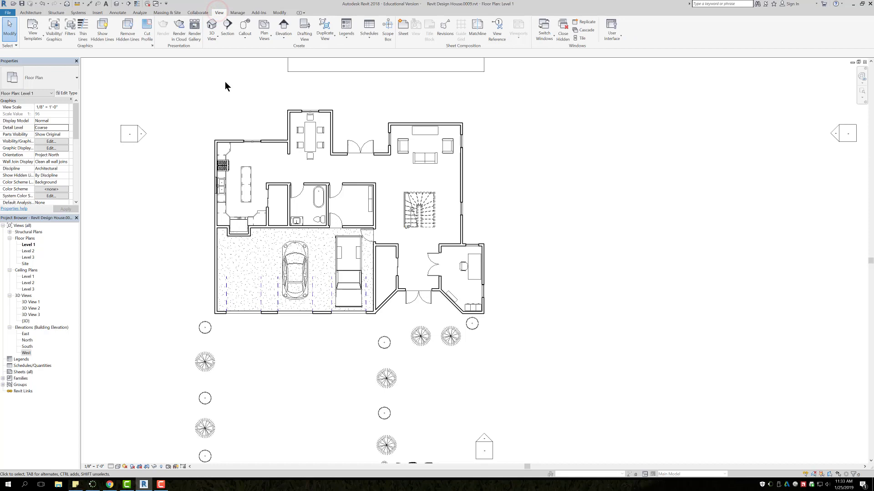
click(214, 37)
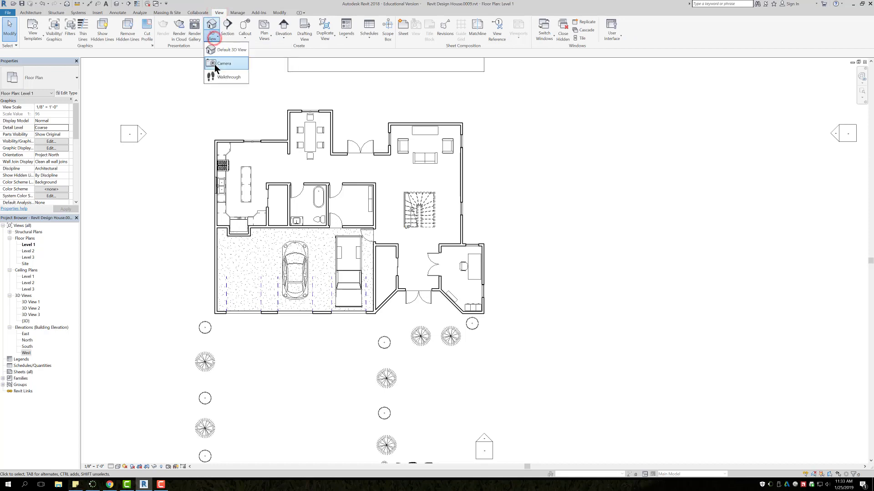
click(225, 77)
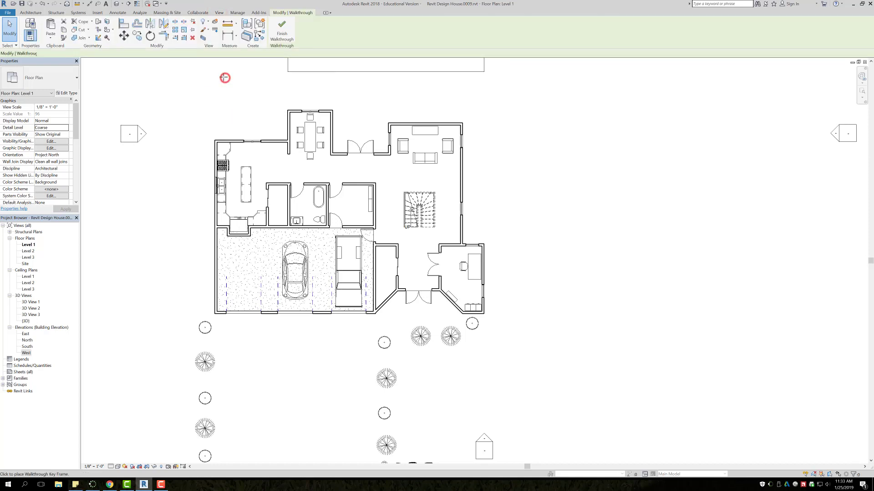
click(122, 3)
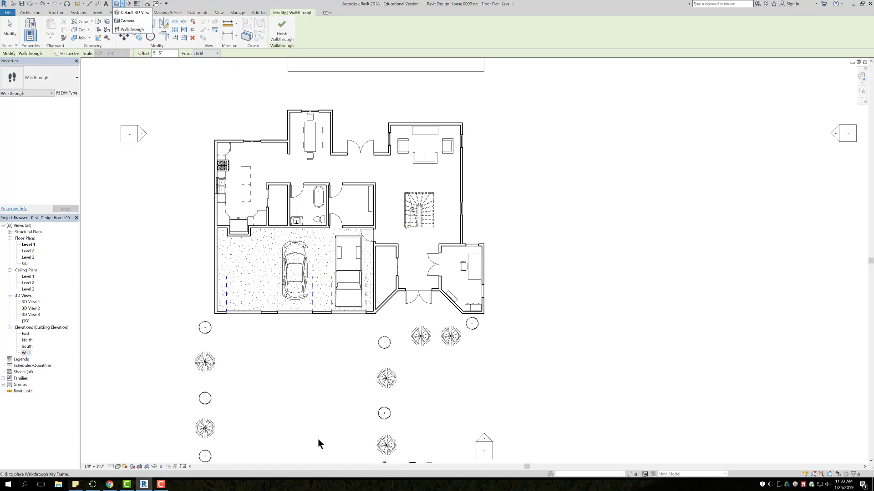
Place the first key frames at the site's south edge and on the driveway below the garage.
click(303, 437)
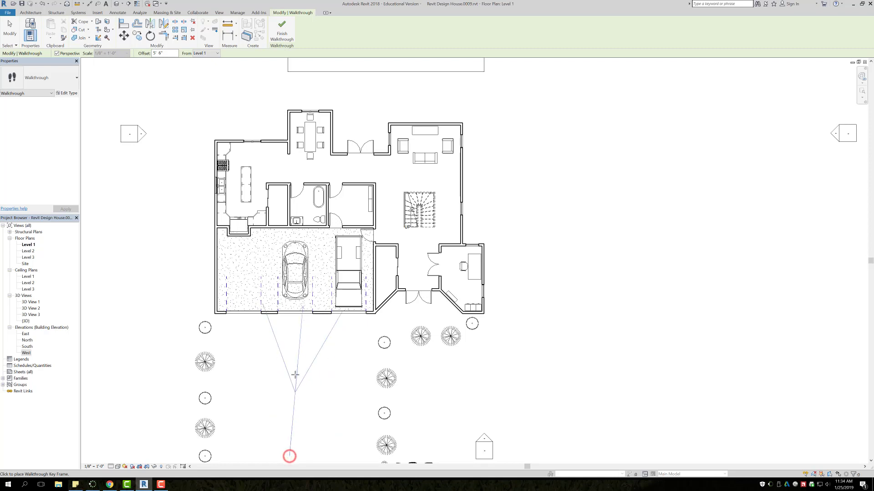
click(290, 458)
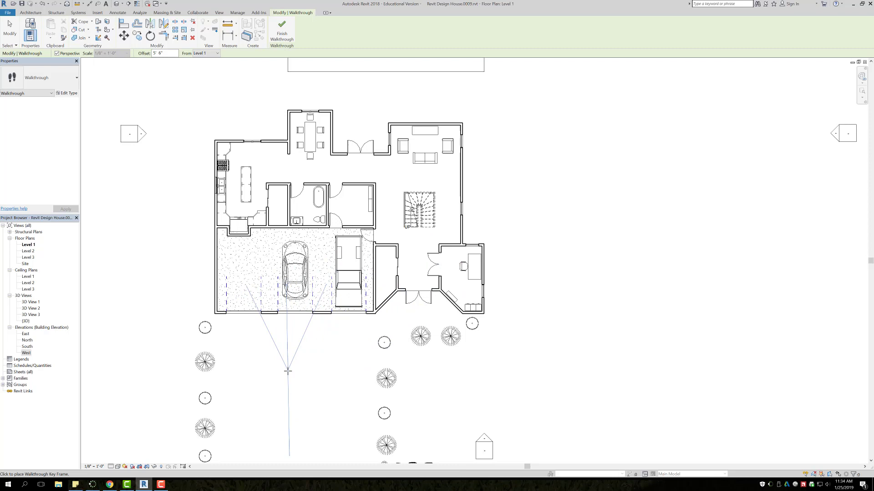
click(289, 373)
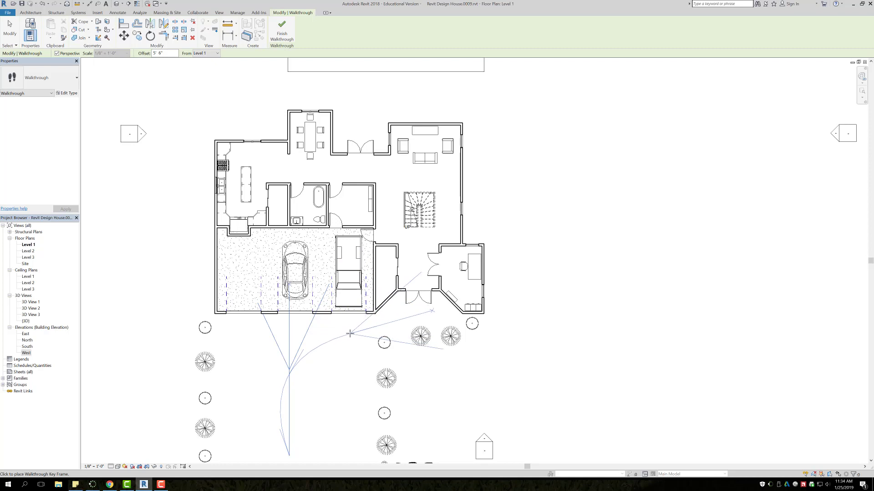
Add key frames past the entrance, through the hall and dining area, ending in the kitchen.
click(350, 333)
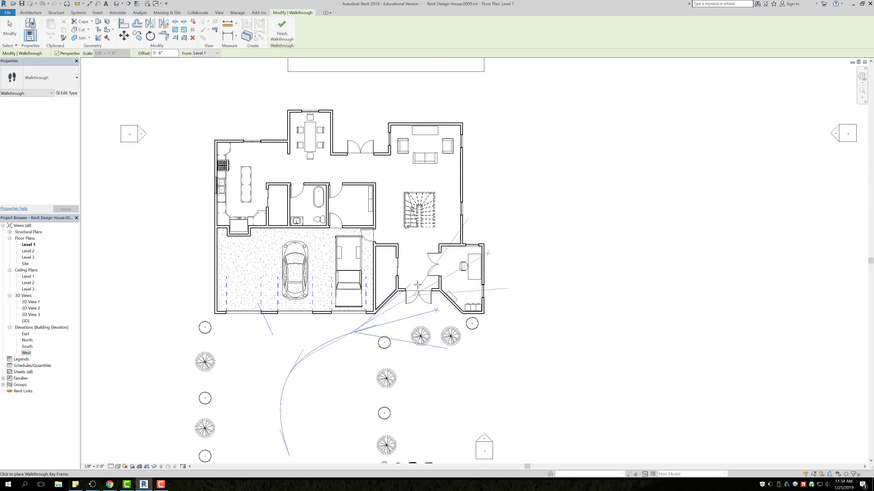
click(414, 314)
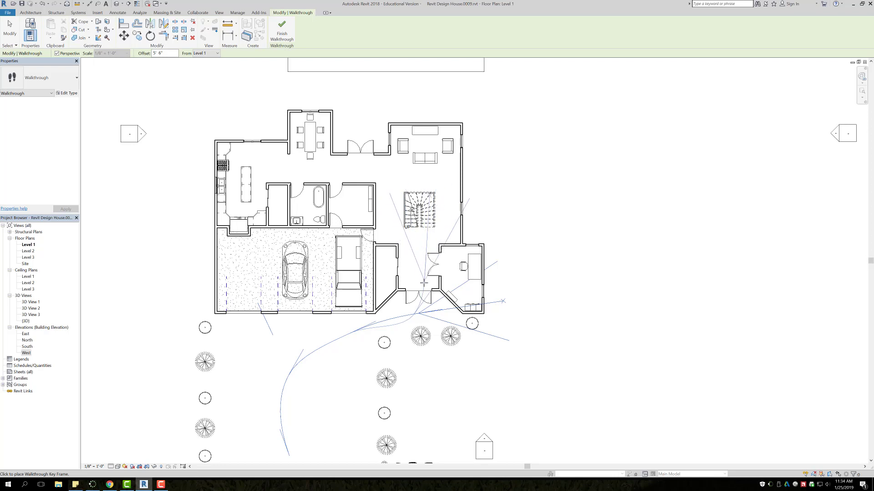
click(419, 287)
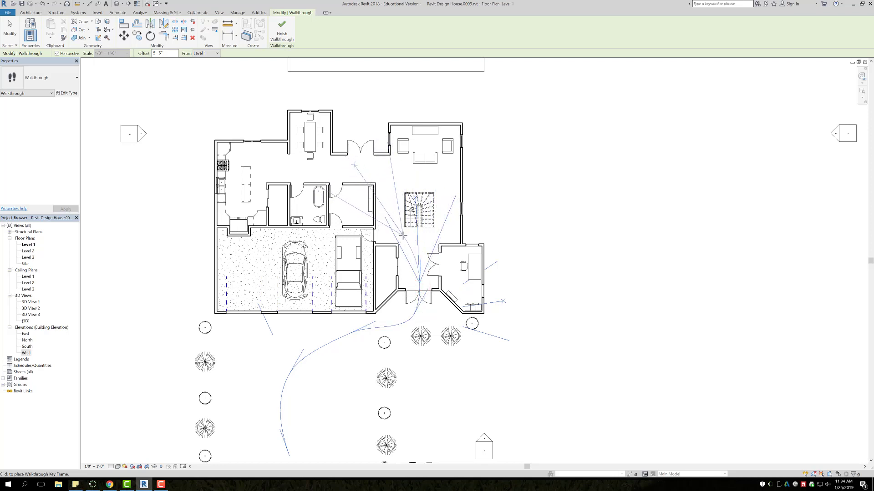
click(402, 236)
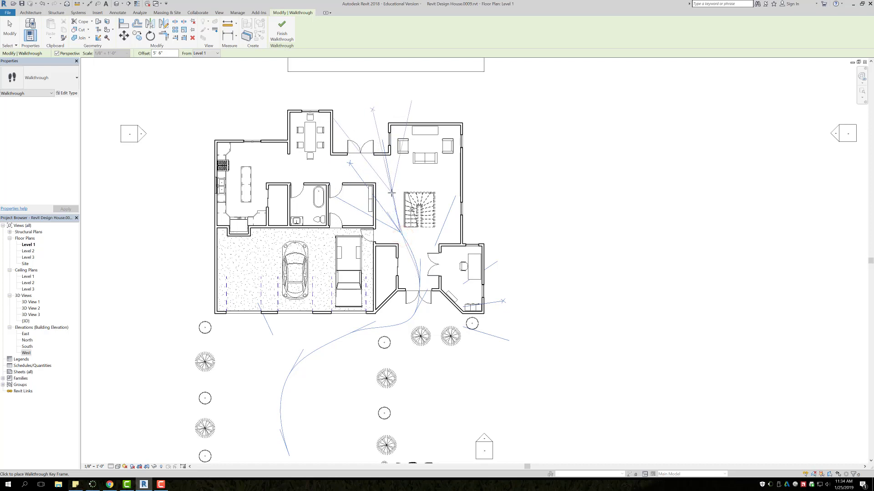
click(392, 193)
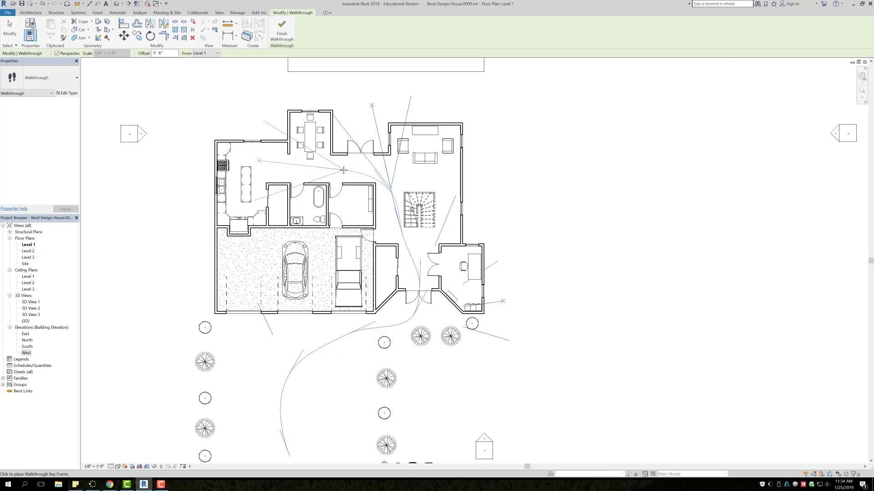
click(369, 170)
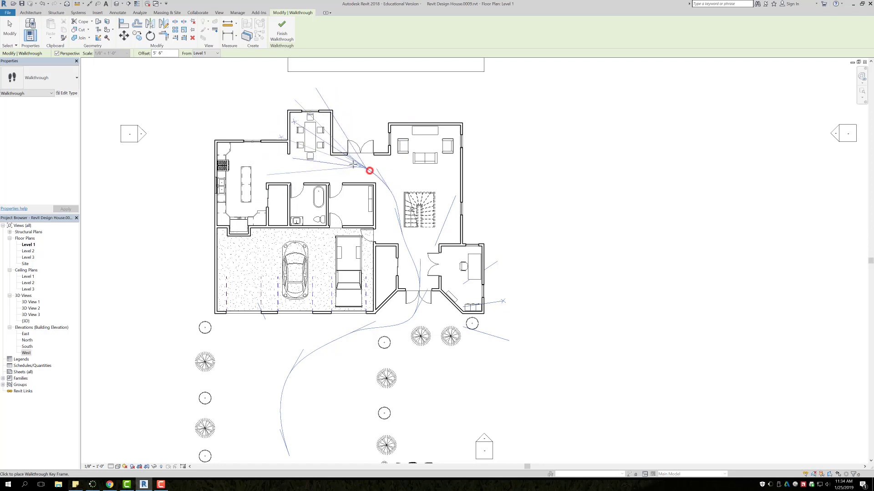
click(308, 161)
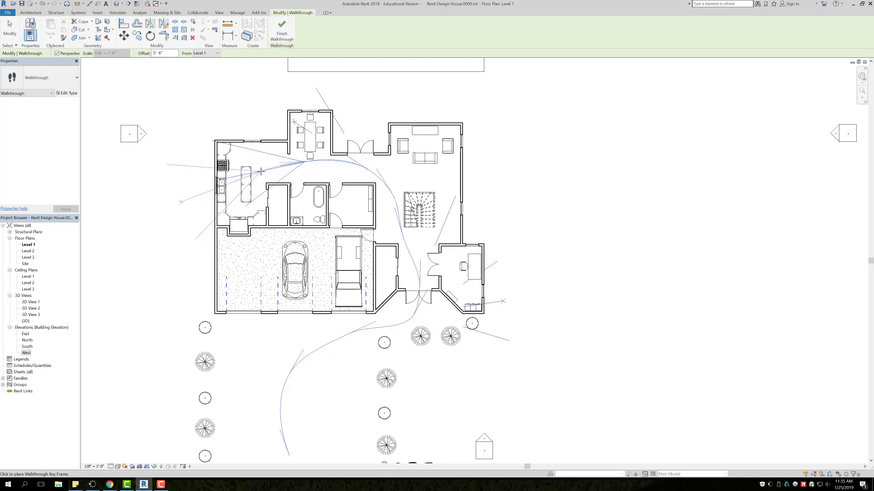
click(259, 176)
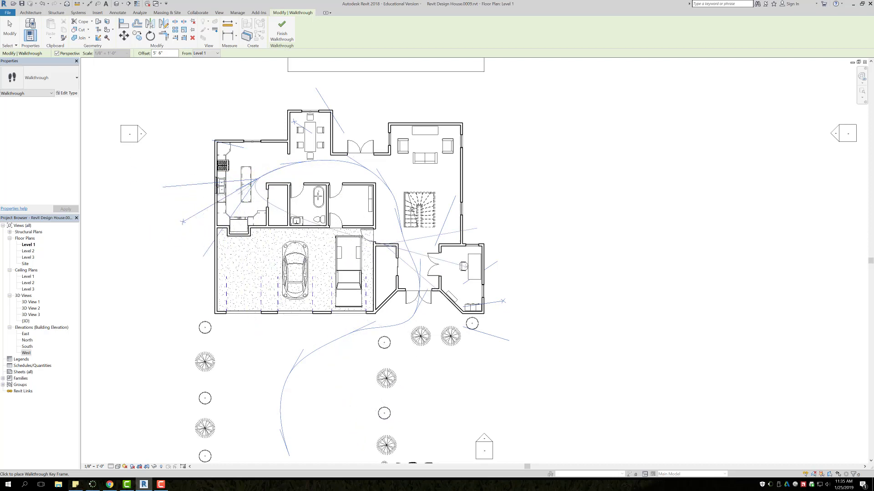
right_click(198, 138)
Finish the walkthrough path and pan the plan to show the whole route.
click(207, 140)
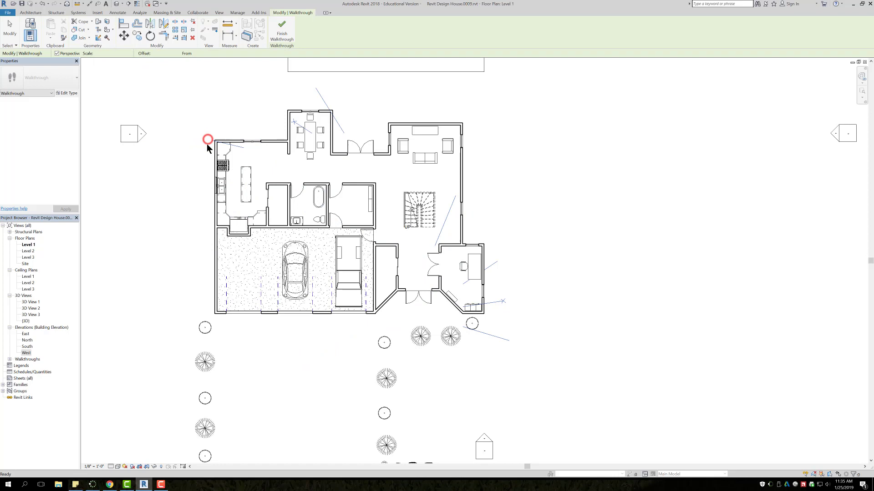
scroll(242, 249, down, 3)
middle_drag(242, 249, 248, 236)
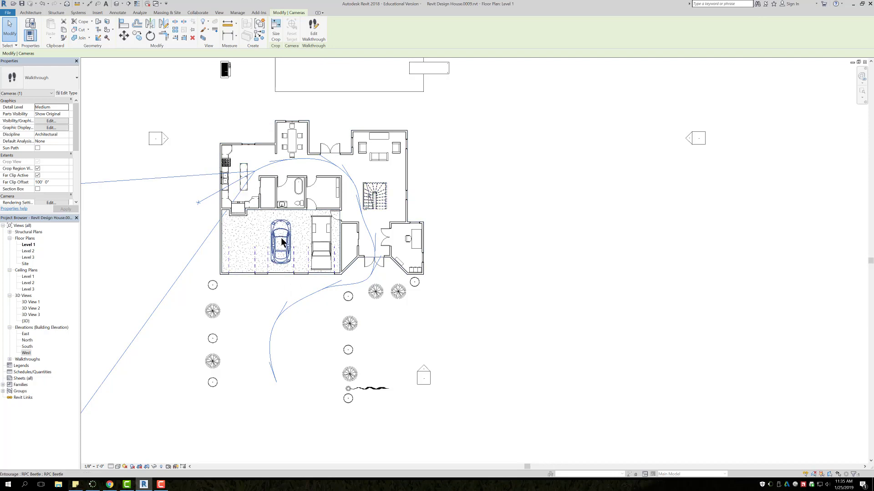
Enter Edit Walkthrough and jump the camera to frame 1 of 300.
click(313, 25)
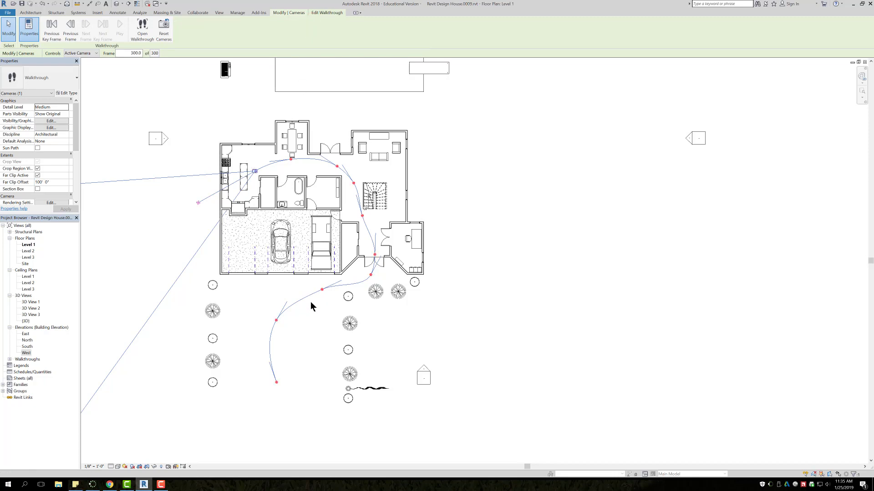
scroll(273, 219, down, 3)
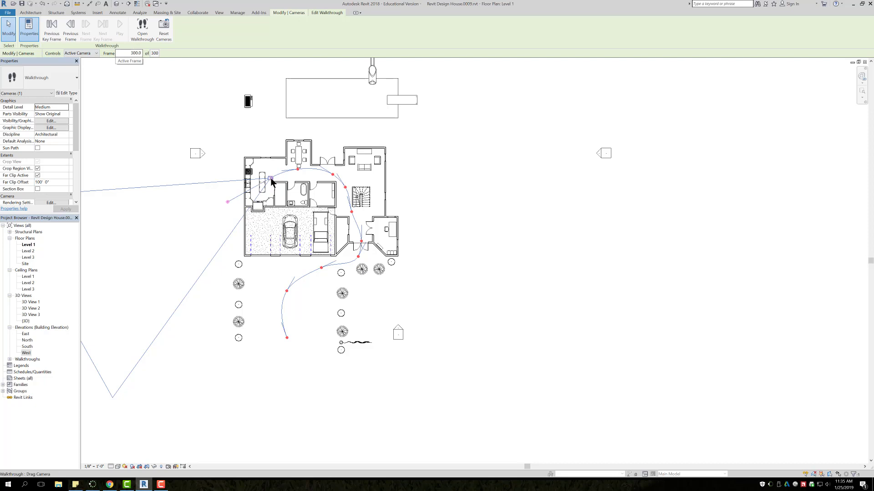
click(132, 53)
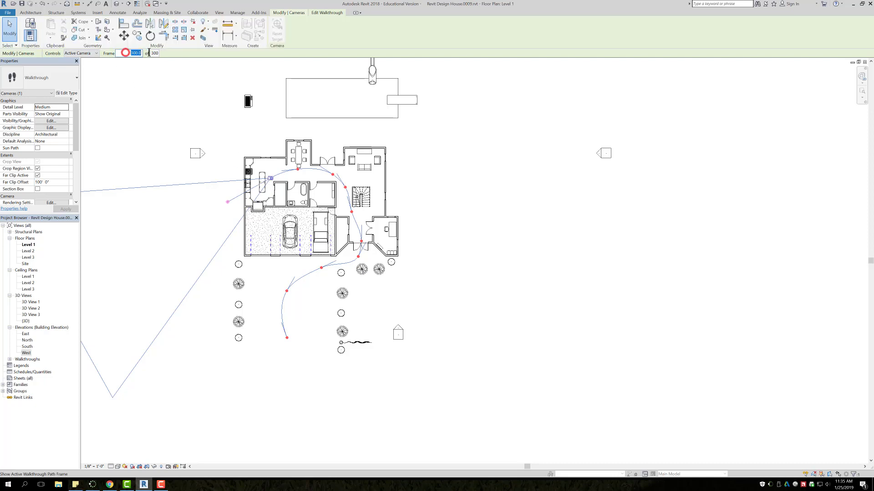
text(1)
key(Return)
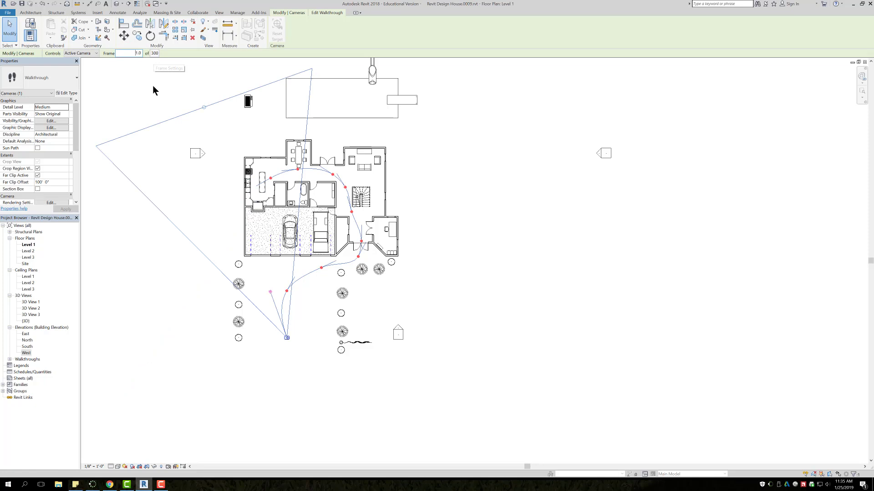
Extend the frame 1 camera's far clip to about 84 feet and aim it at the house.
scroll(280, 335, up, 1)
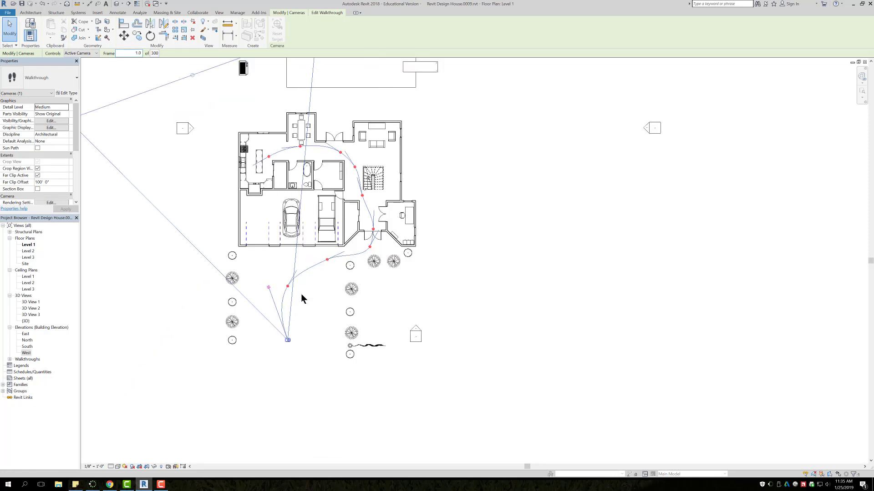
middle_drag(291, 334, 286, 360)
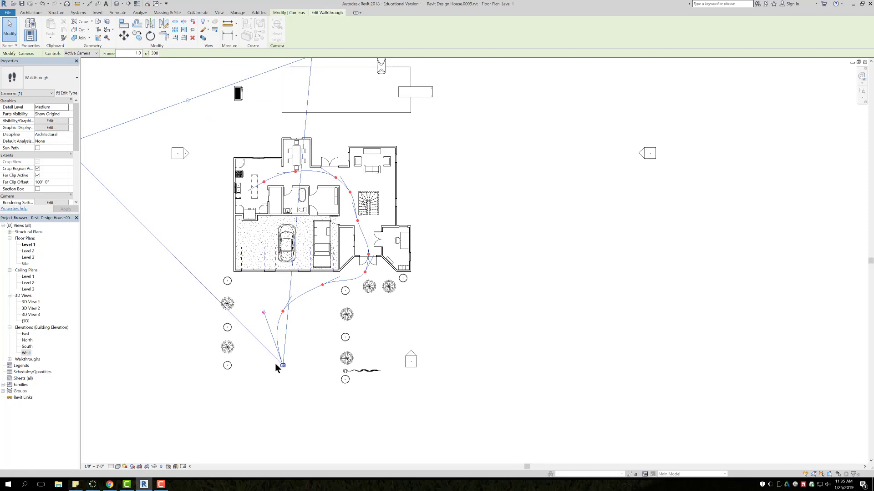
drag(187, 99, 242, 249)
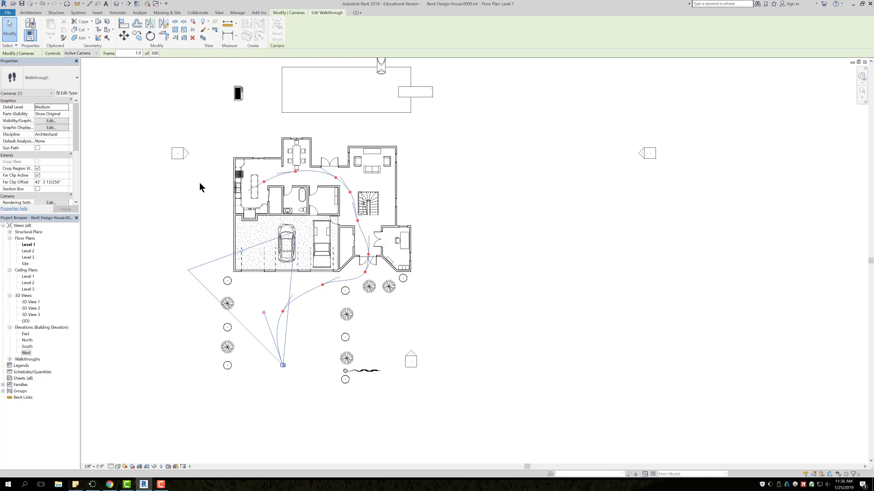
drag(241, 253, 203, 143)
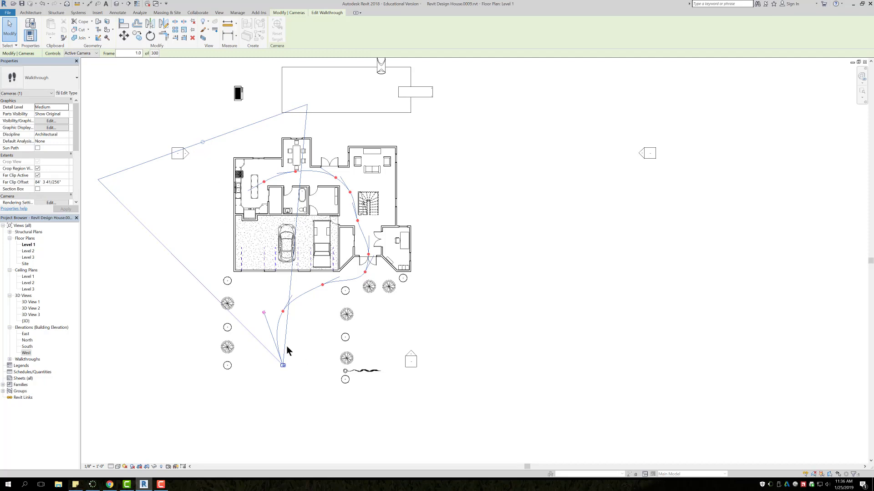
drag(264, 313, 282, 309)
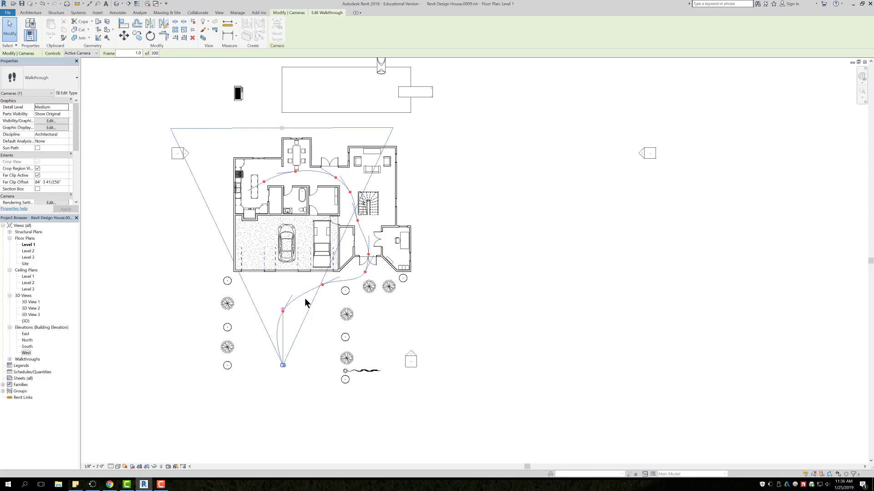
Advance to the second key frame and re-aim its camera along the driveway.
click(323, 12)
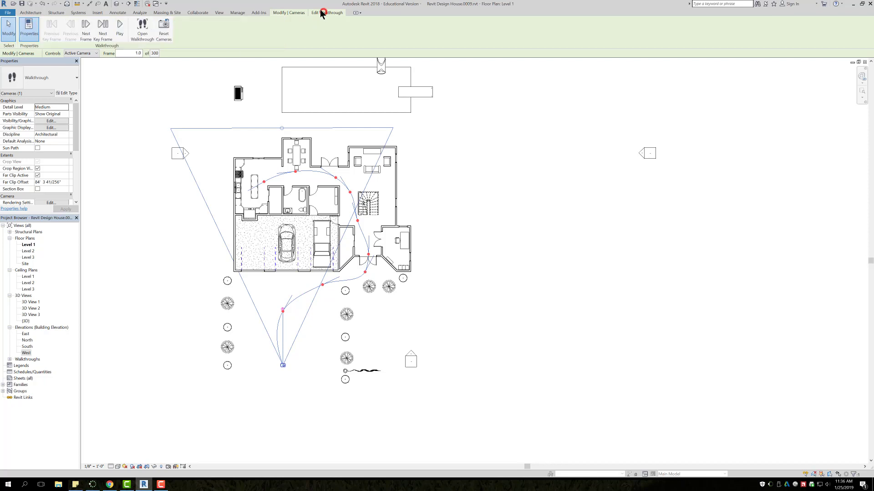
click(295, 14)
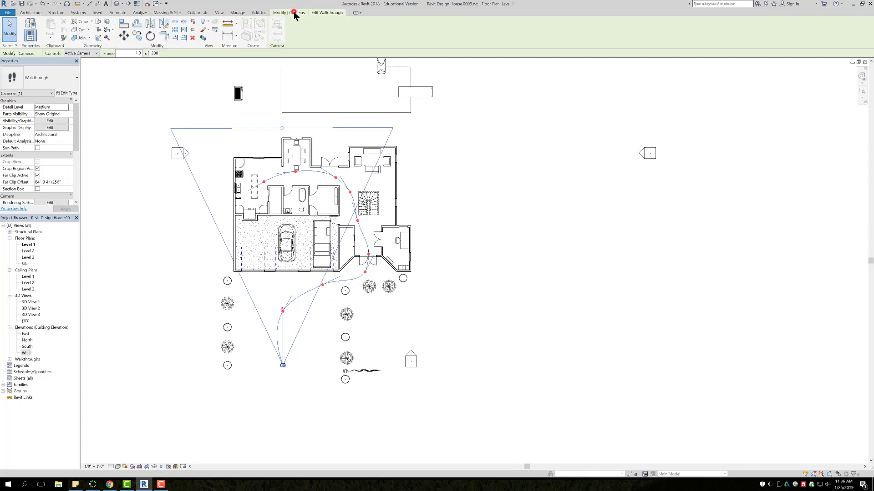
click(322, 14)
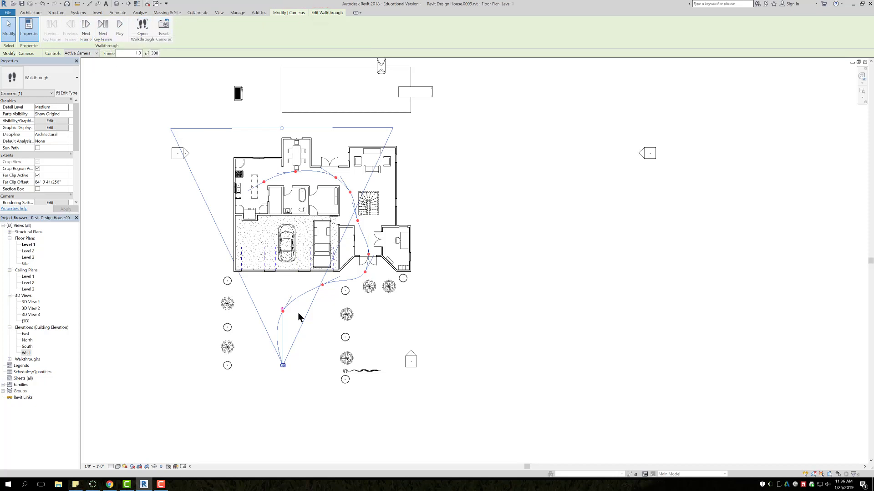
click(103, 29)
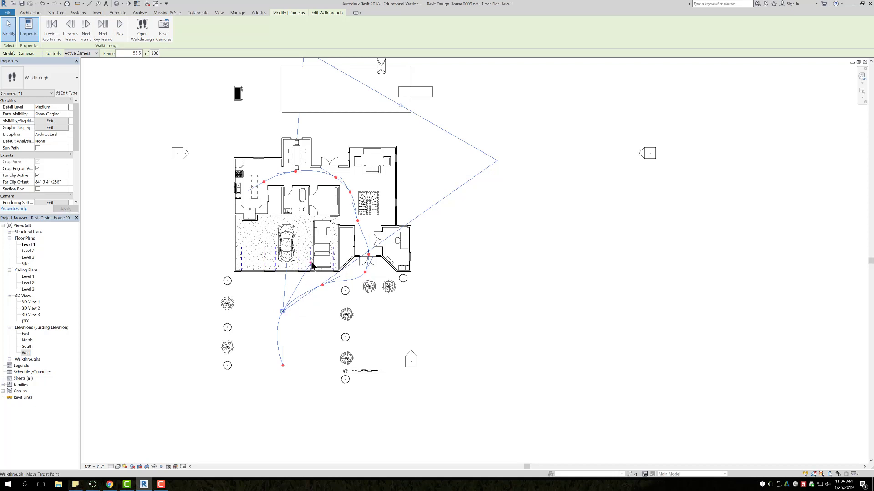
drag(400, 105, 390, 123)
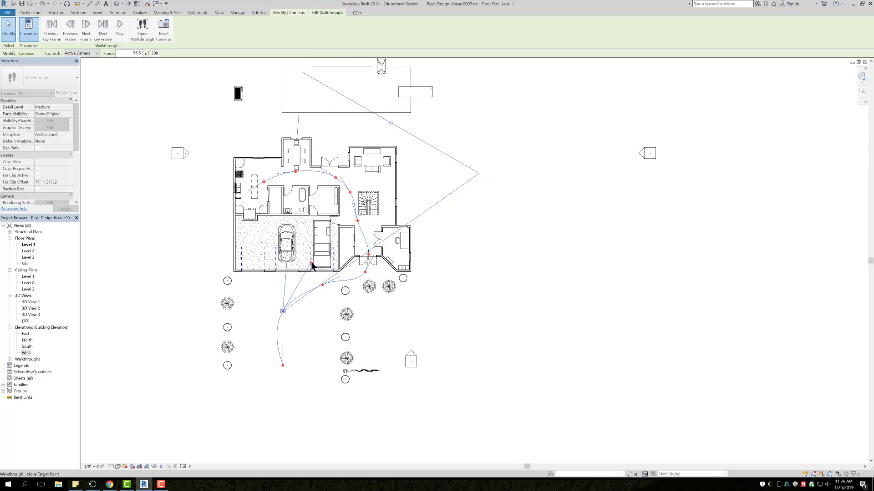
drag(311, 265, 336, 274)
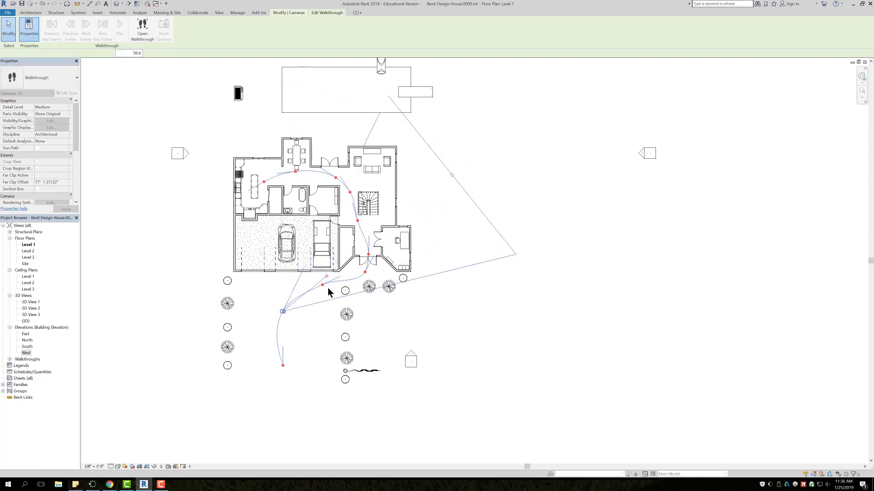
Re-aim the next key frame cameras, turning one toward the stair, and step through the hall.
click(103, 28)
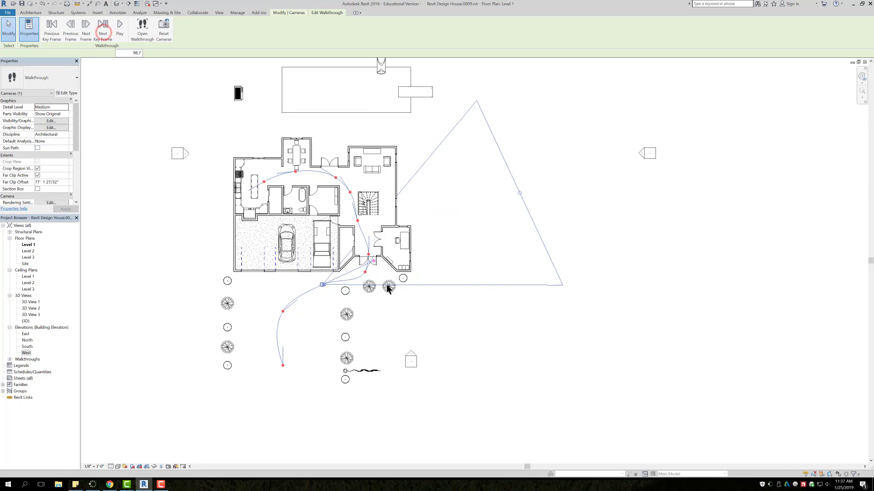
drag(374, 265, 374, 258)
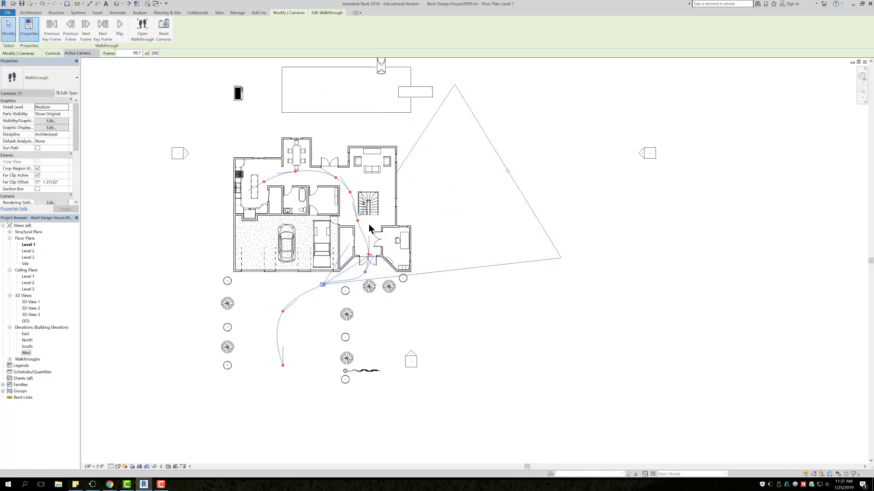
click(103, 28)
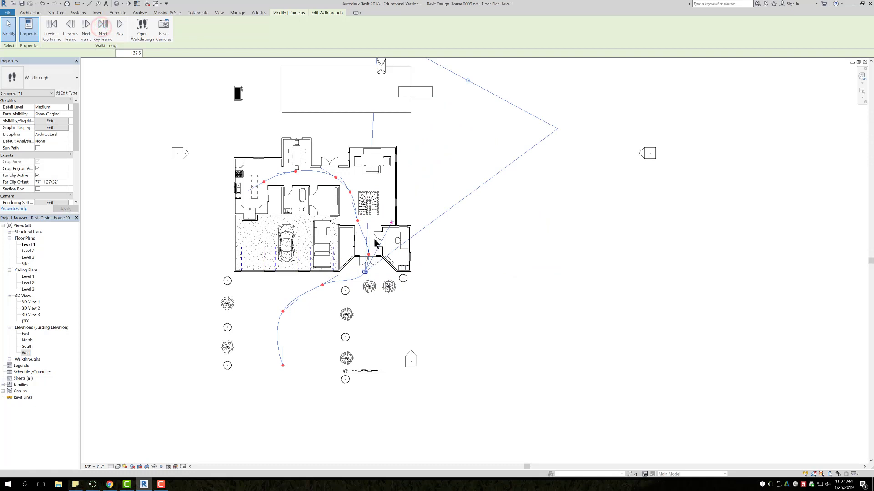
drag(391, 225, 351, 193)
click(103, 28)
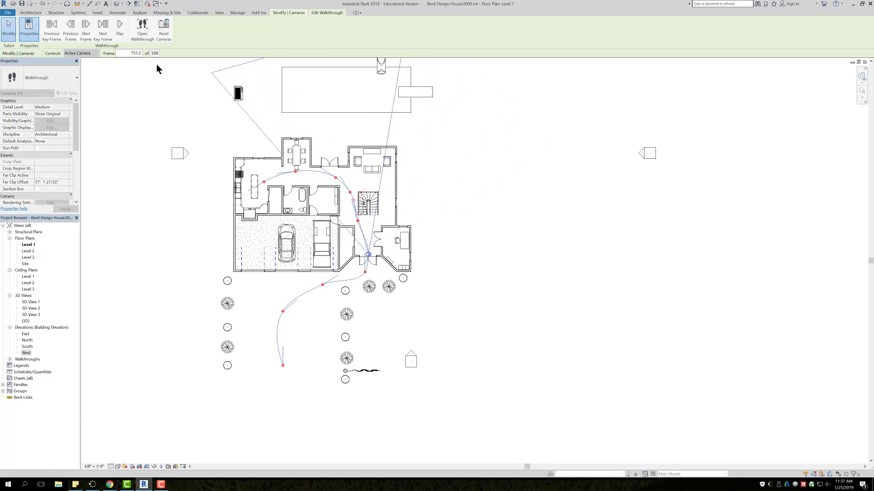
click(101, 32)
click(101, 34)
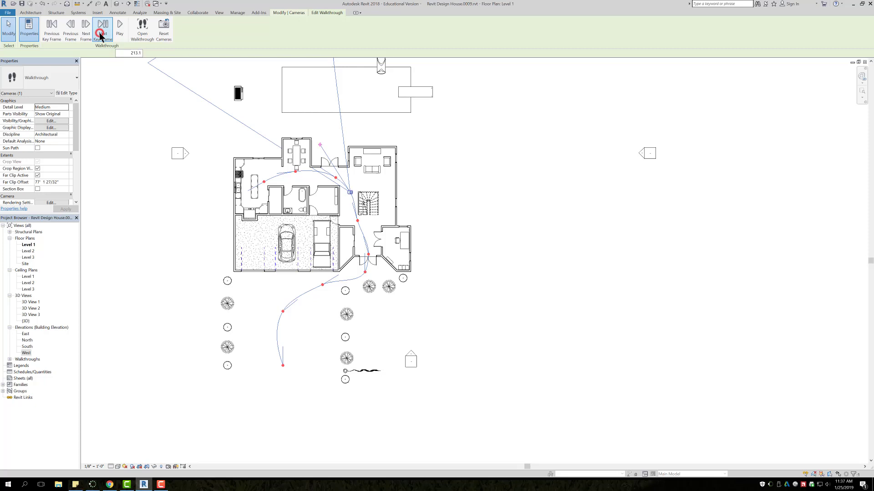
click(101, 34)
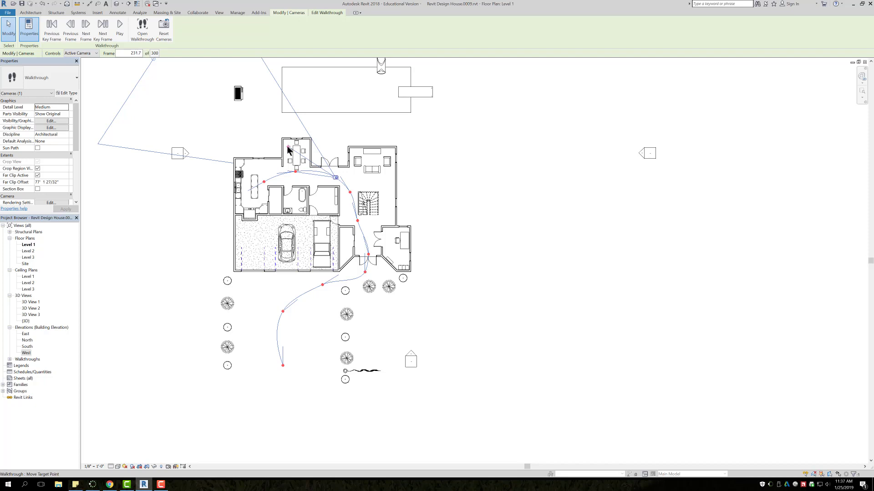
At frame 300, aim the kitchen camera and shorten its far clip to 49' 11 15/256".
drag(288, 150, 279, 171)
click(103, 28)
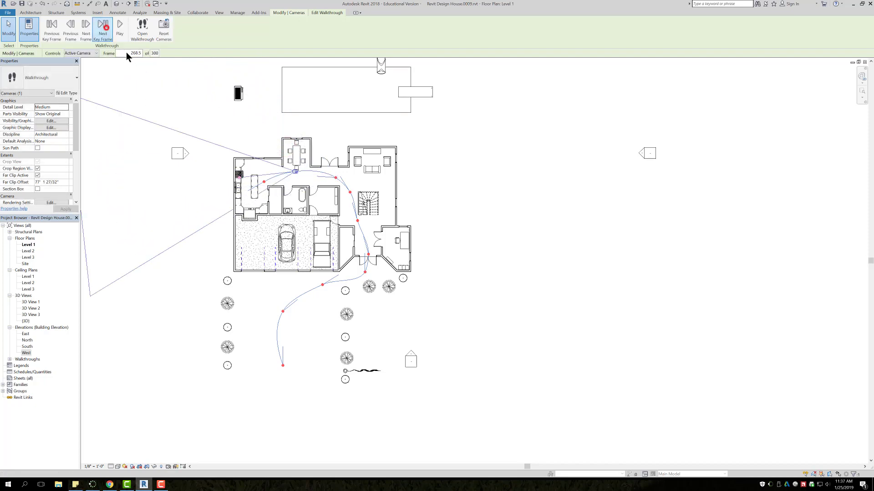
click(115, 30)
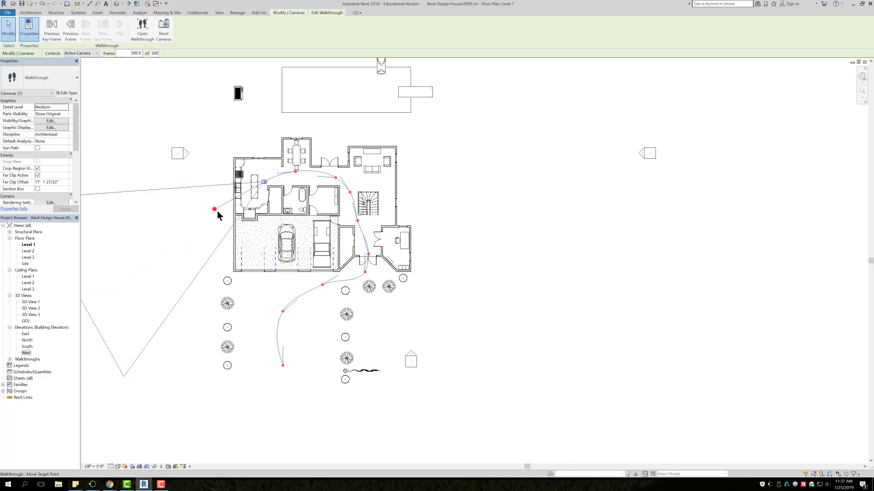
drag(217, 211, 224, 219)
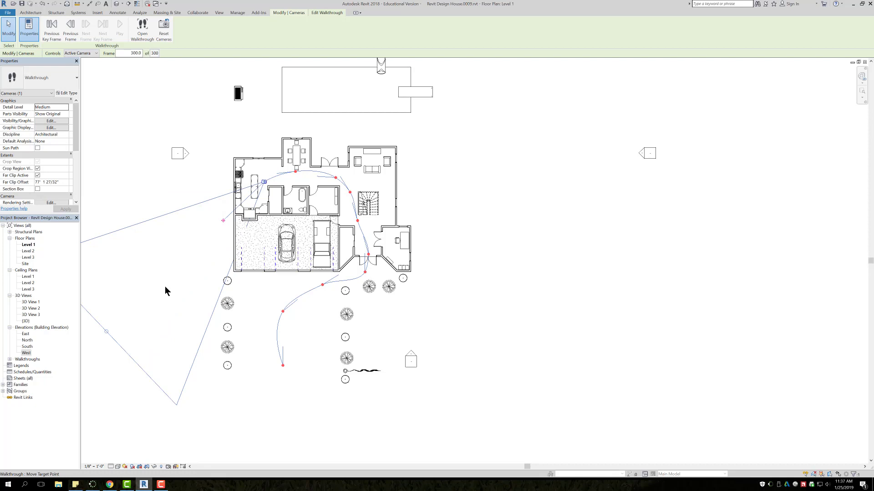
drag(107, 331, 153, 270)
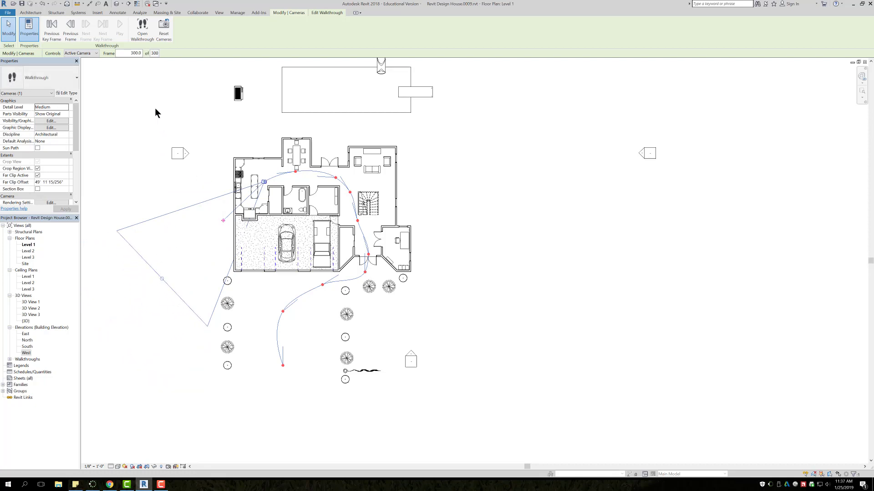
Reset to the first frame, play the walkthrough, then stop playback partway and confirm.
click(127, 53)
text(0)
key(Return)
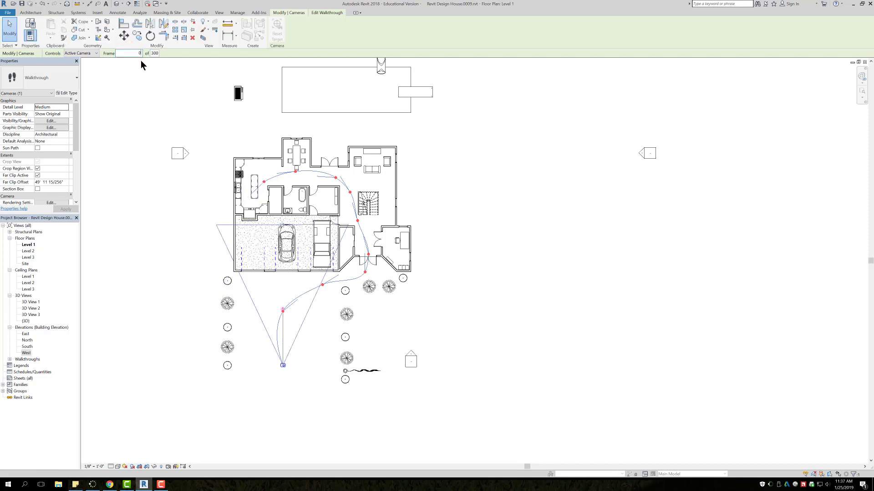
click(324, 13)
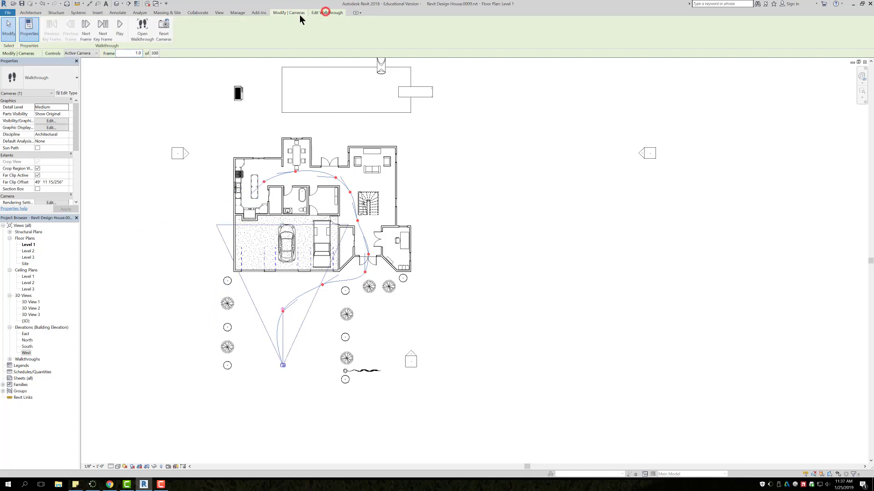
click(116, 29)
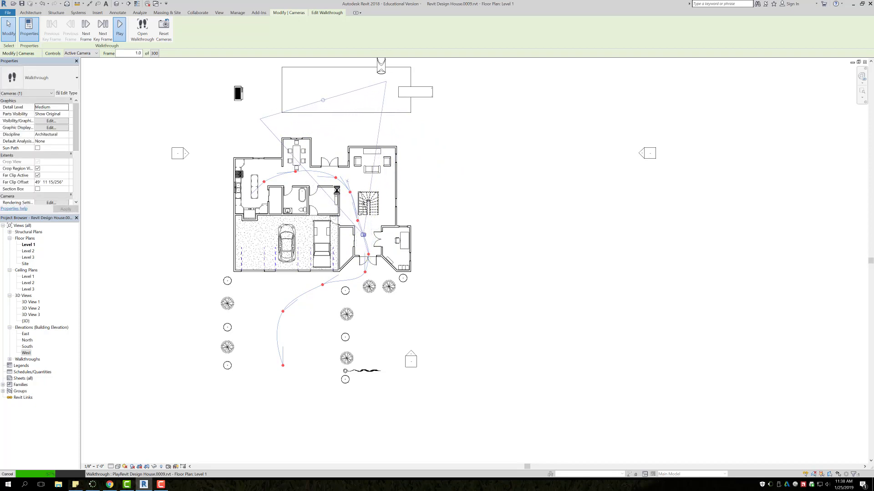
key(Escape)
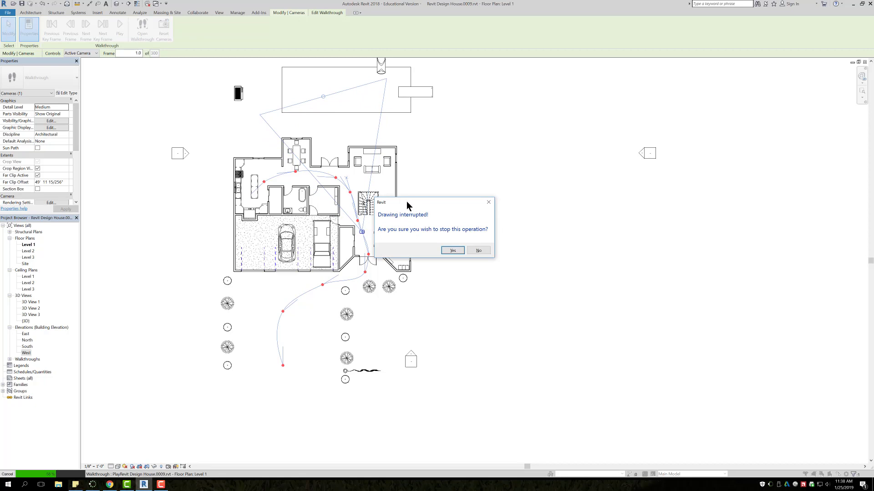
key(Return)
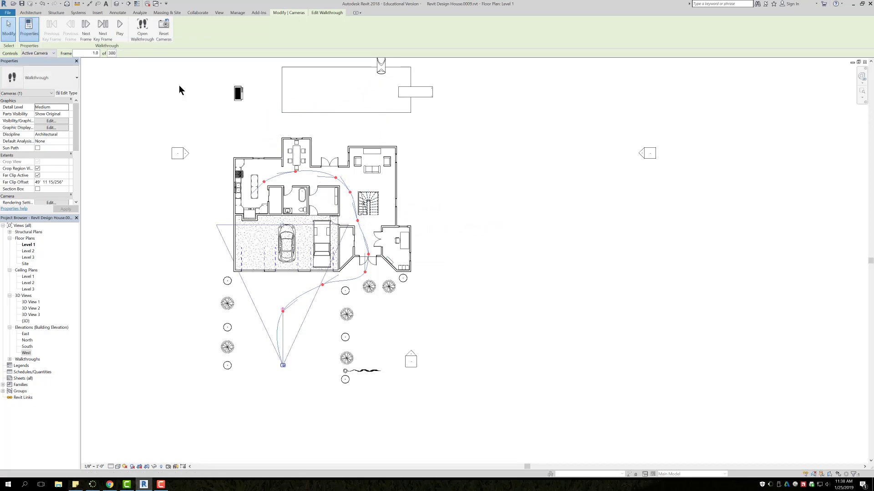
Reopen the Level 1 plan, select Walkthrough 1's camera, and enter Edit Walkthrough.
click(10, 359)
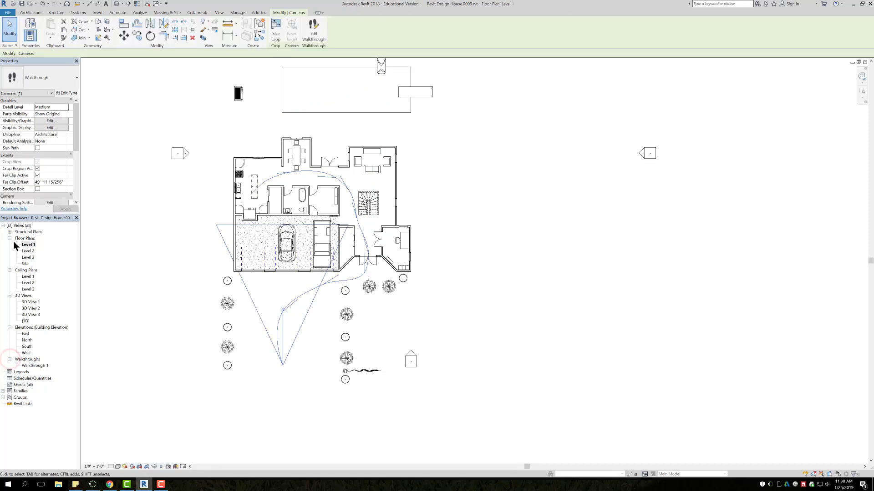
click(28, 246)
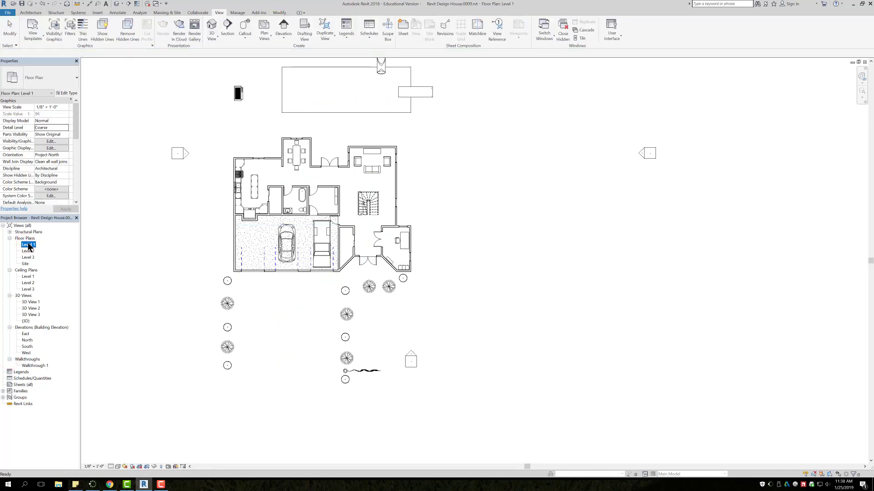
double_click(28, 246)
click(298, 303)
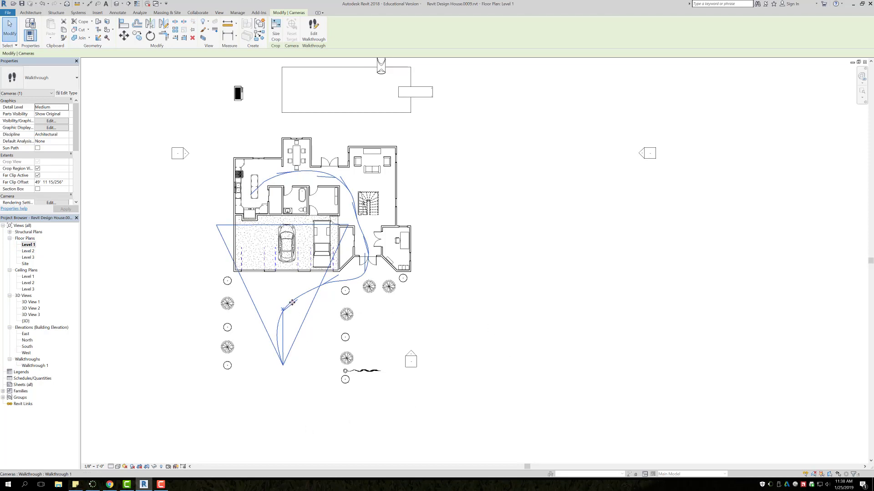
click(314, 32)
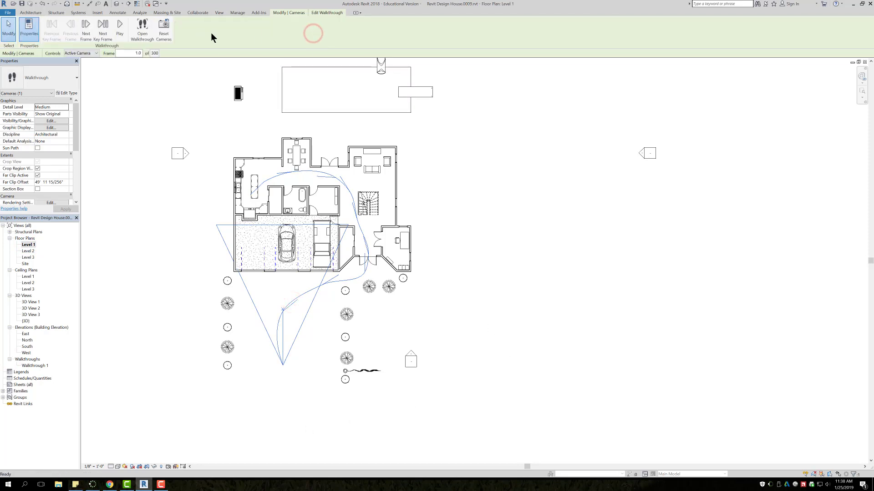
click(154, 53)
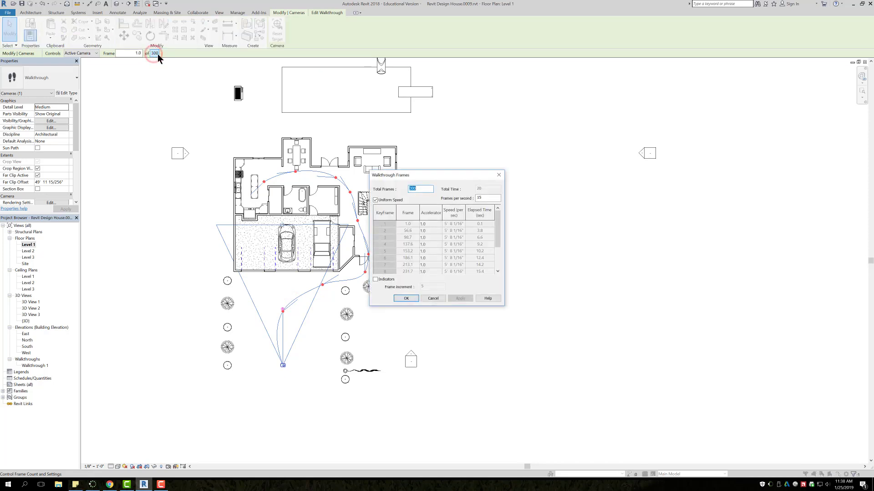
drag(408, 174, 425, 118)
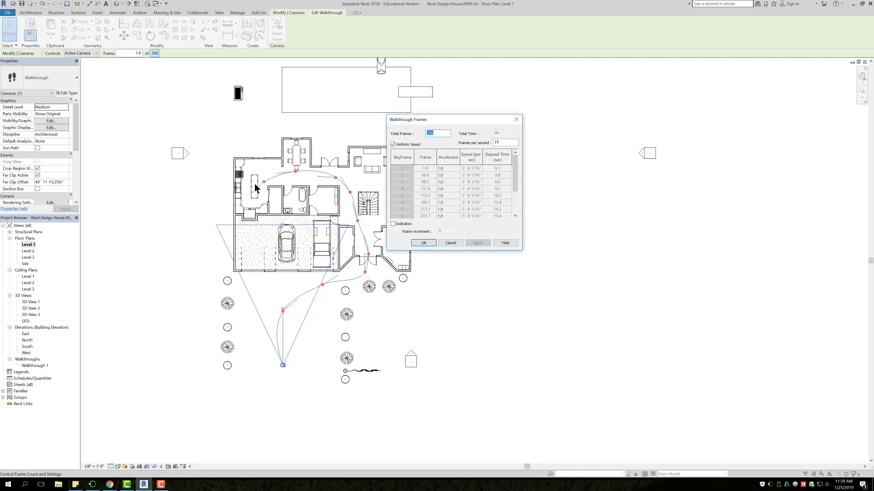
Turn off Uniform Speed and set key frame 9's accelerator to 0.5.
click(393, 144)
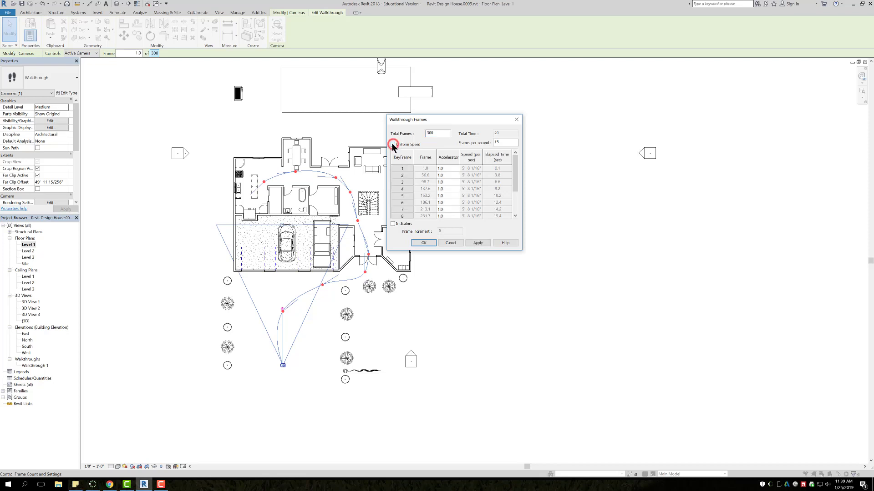
scroll(402, 200, down, 2)
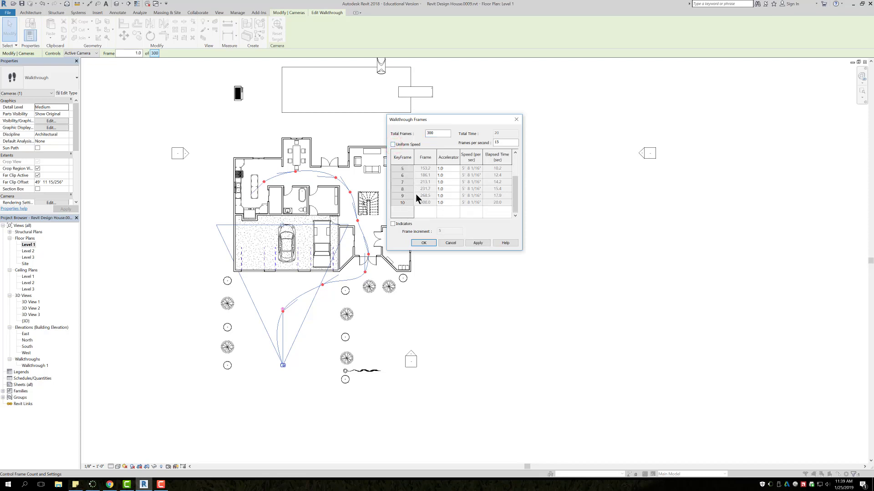
click(448, 195)
Apply the frame settings, quit walkthrough editing, and deselect the camera.
click(468, 241)
click(452, 242)
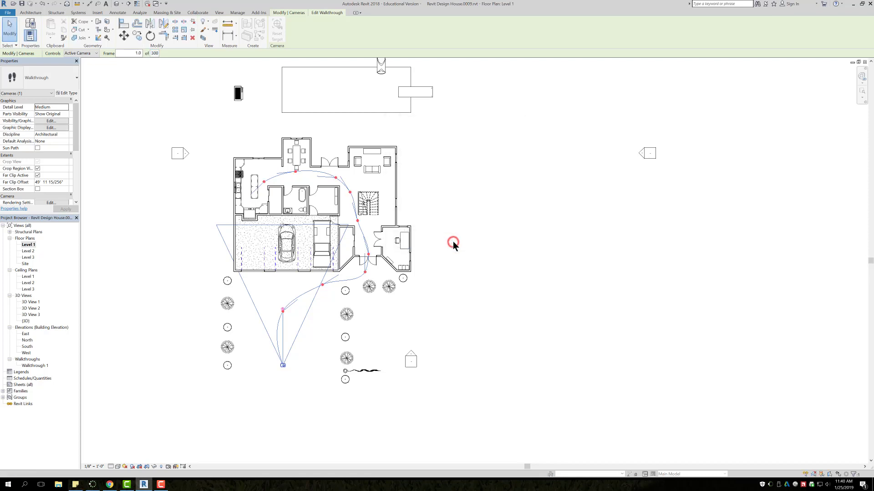
click(471, 219)
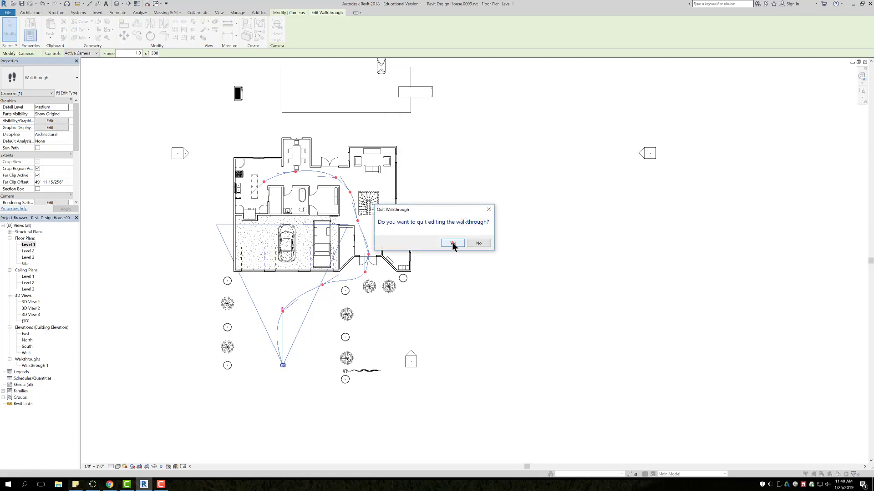
click(452, 243)
click(456, 201)
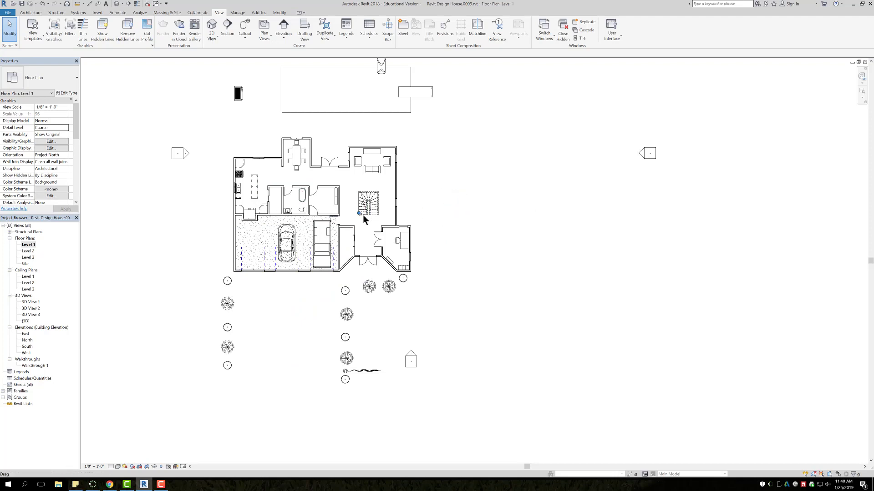
Open Walkthrough 1 and drag its crop region's left edge outward to show more brick wall.
click(9, 359)
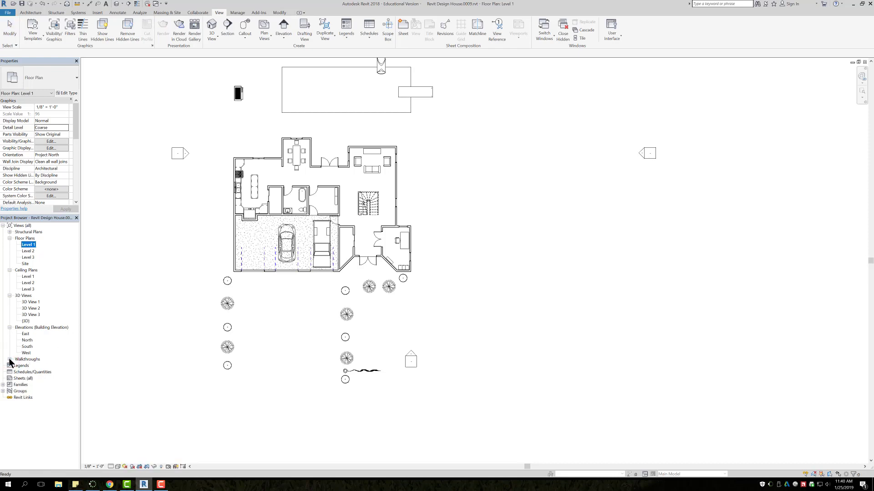
click(9, 359)
double_click(34, 365)
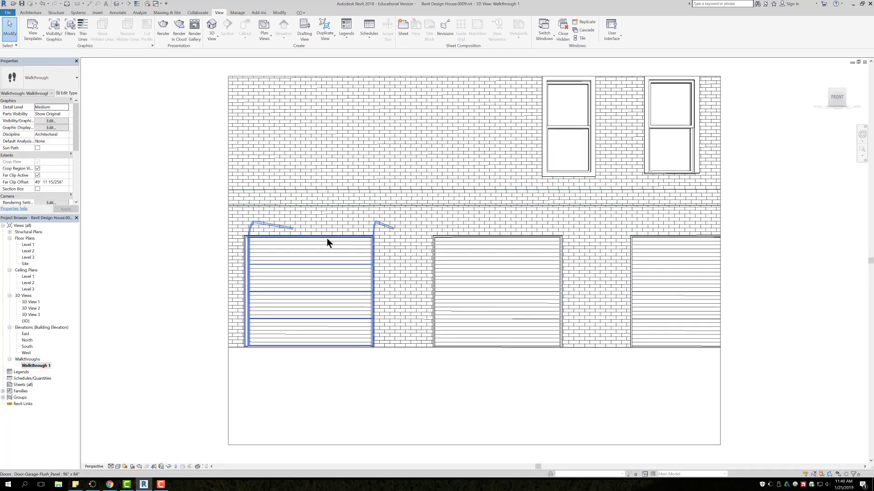
scroll(289, 228, down, 1)
scroll(453, 238, up, 1)
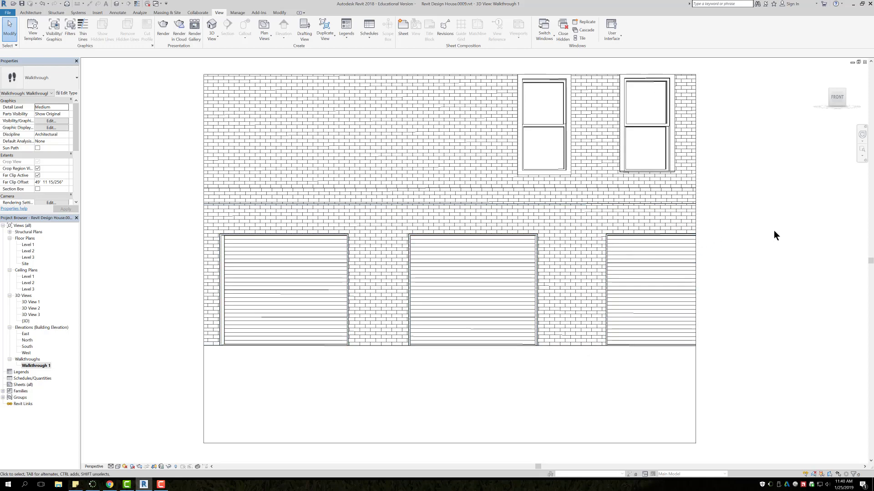
click(212, 74)
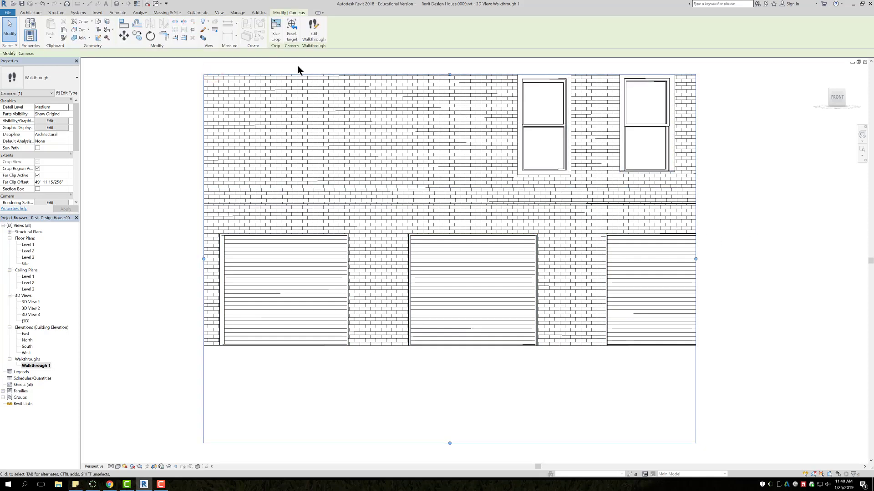
drag(205, 259, 160, 258)
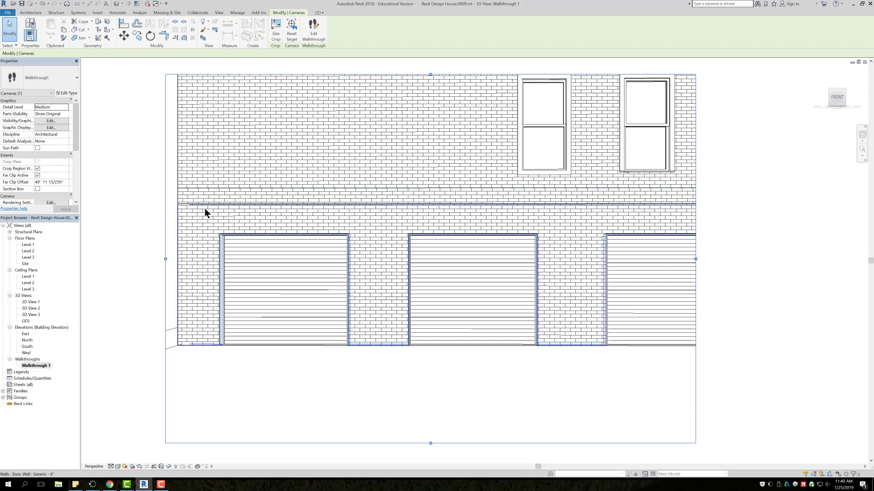
Resume editing Walkthrough 1, switch it to Shaded, play it through, then stop editing.
click(311, 32)
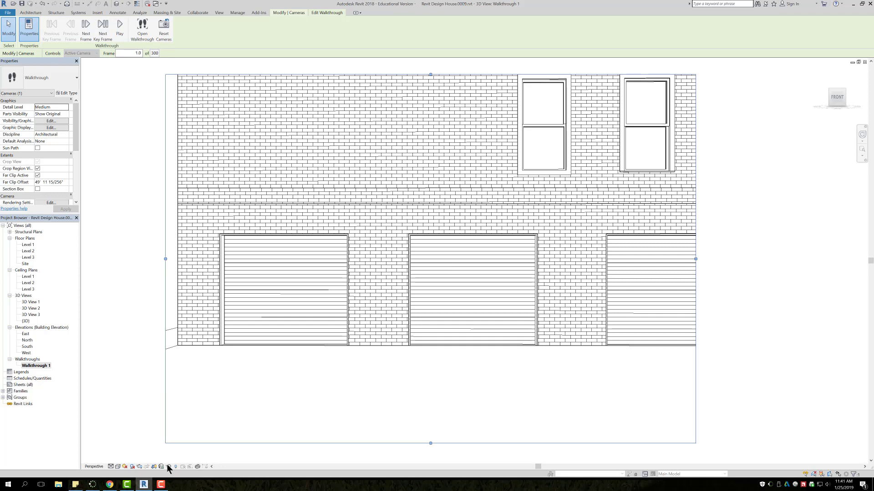
click(117, 466)
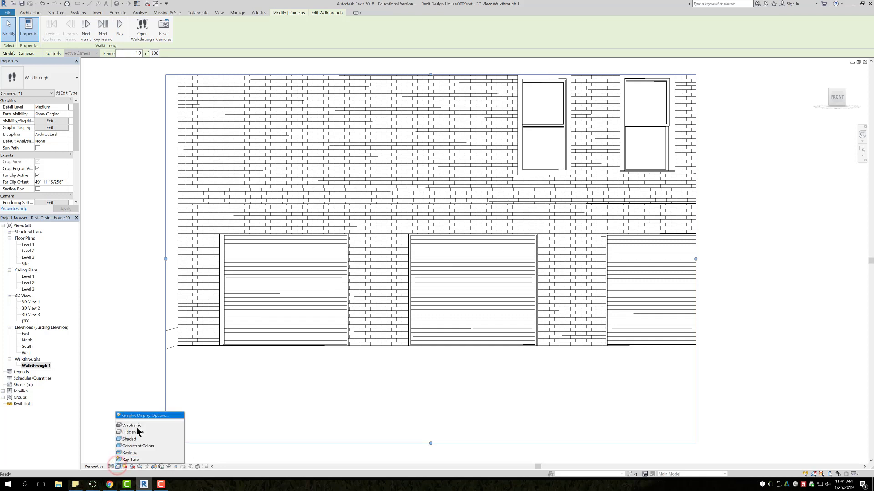
click(133, 440)
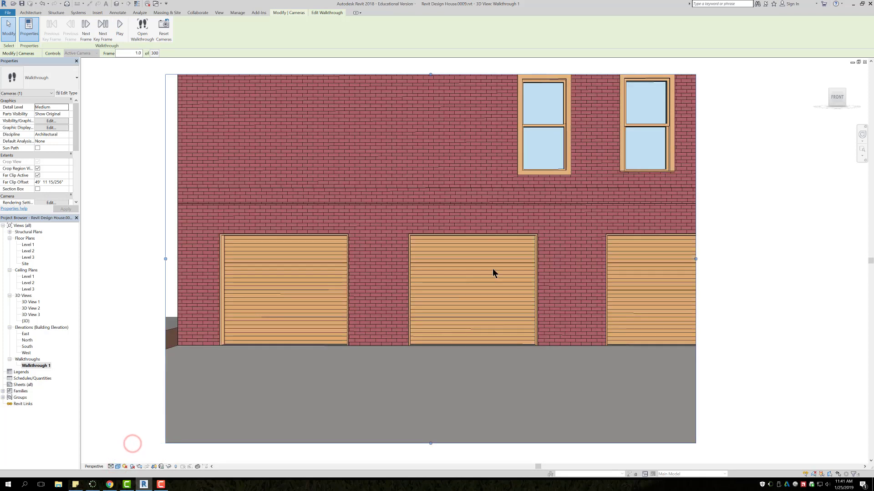
click(119, 29)
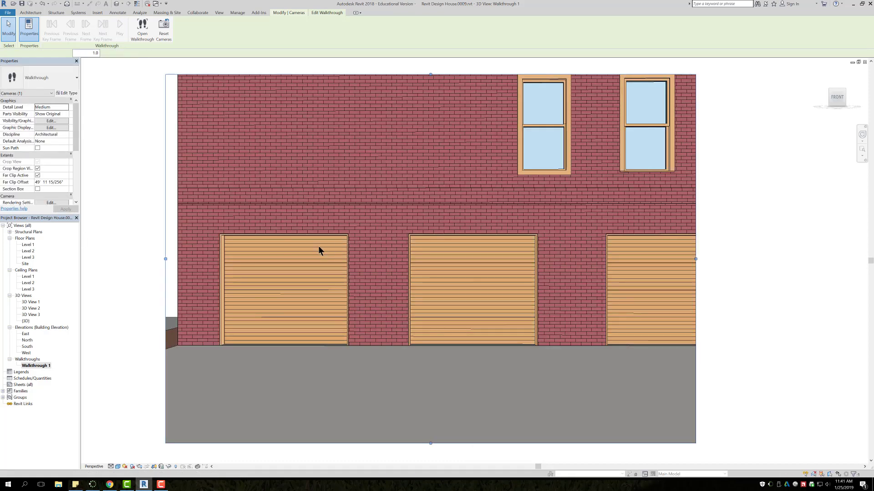
click(135, 200)
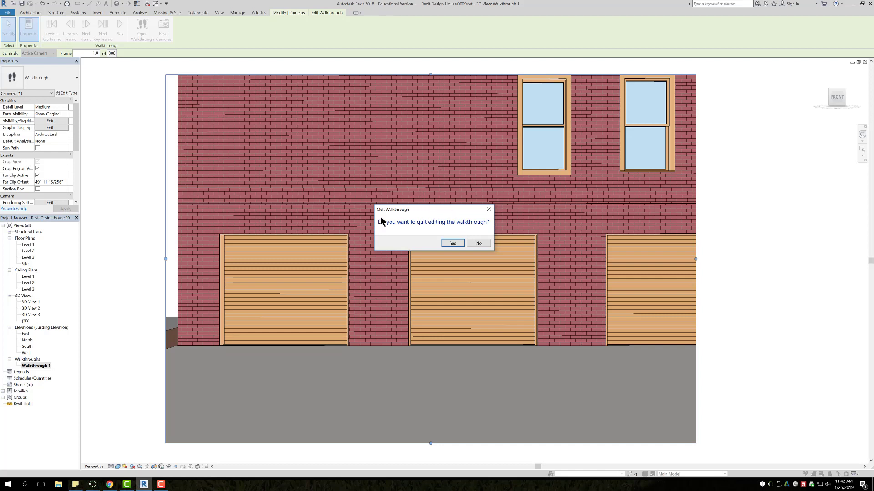
Confirm quitting walkthrough editing, deselect the camera, and return to the Level 1 floor plan.
click(455, 243)
click(122, 176)
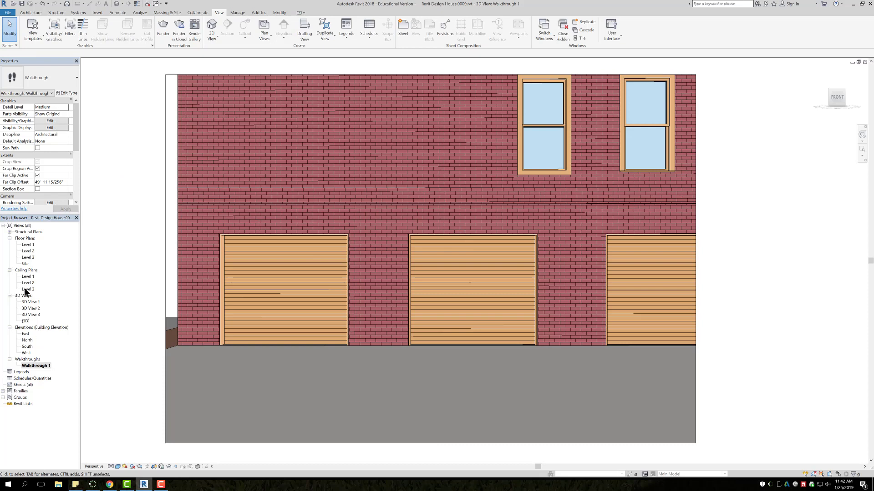
double_click(26, 245)
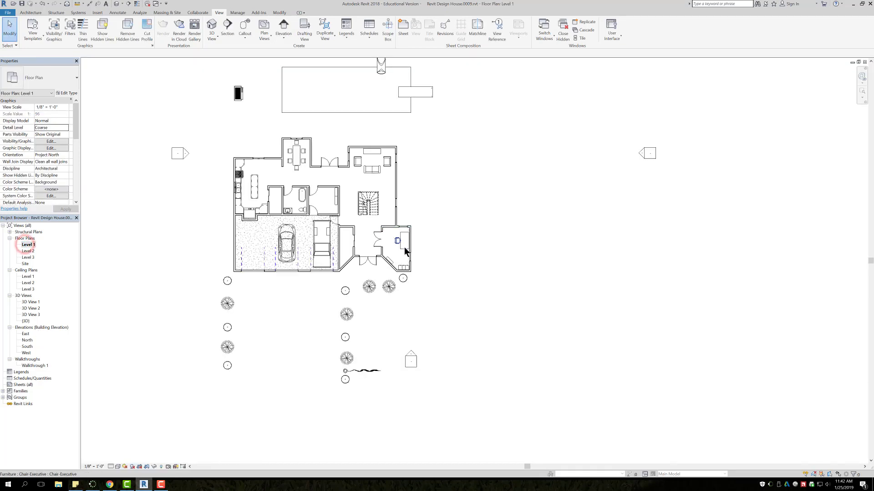
click(589, 237)
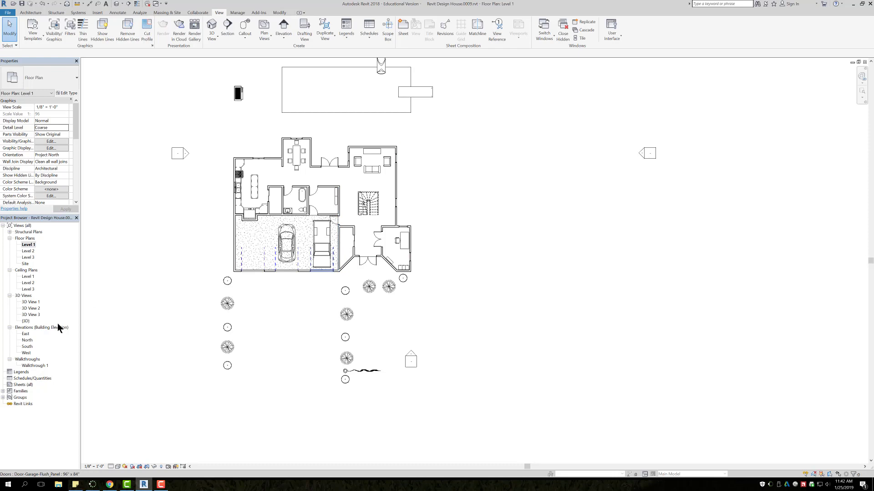
Show Walkthrough 1's camera path on the Level 1 plan and enter Edit Walkthrough.
click(26, 365)
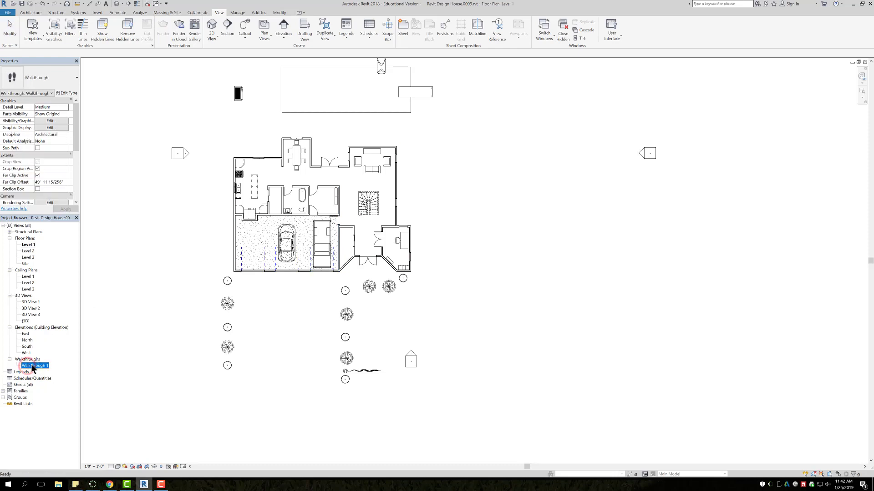
right_click(31, 364)
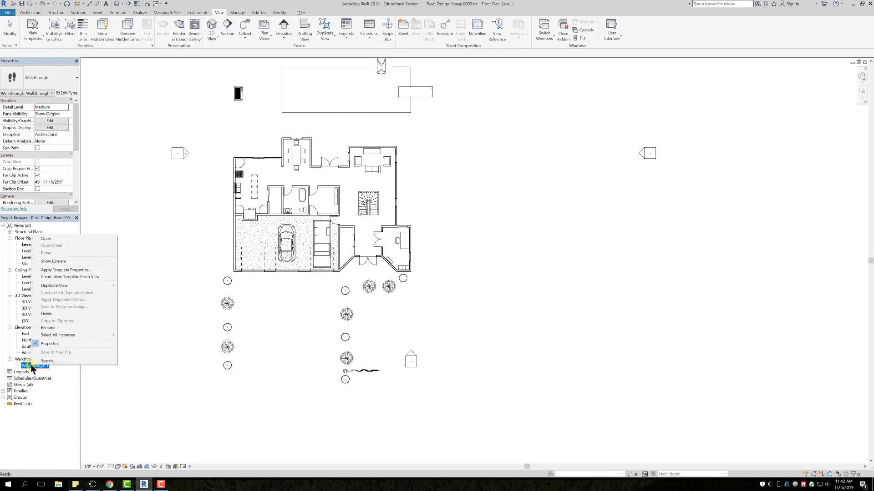
click(53, 261)
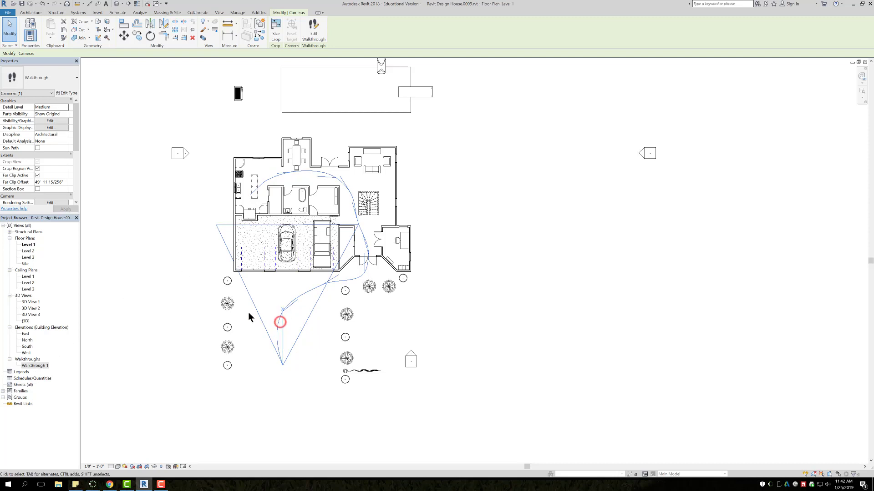
click(319, 41)
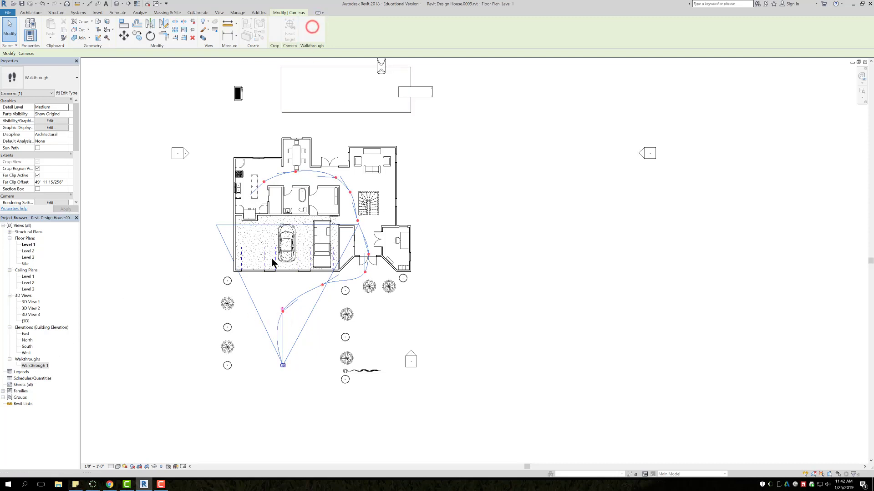